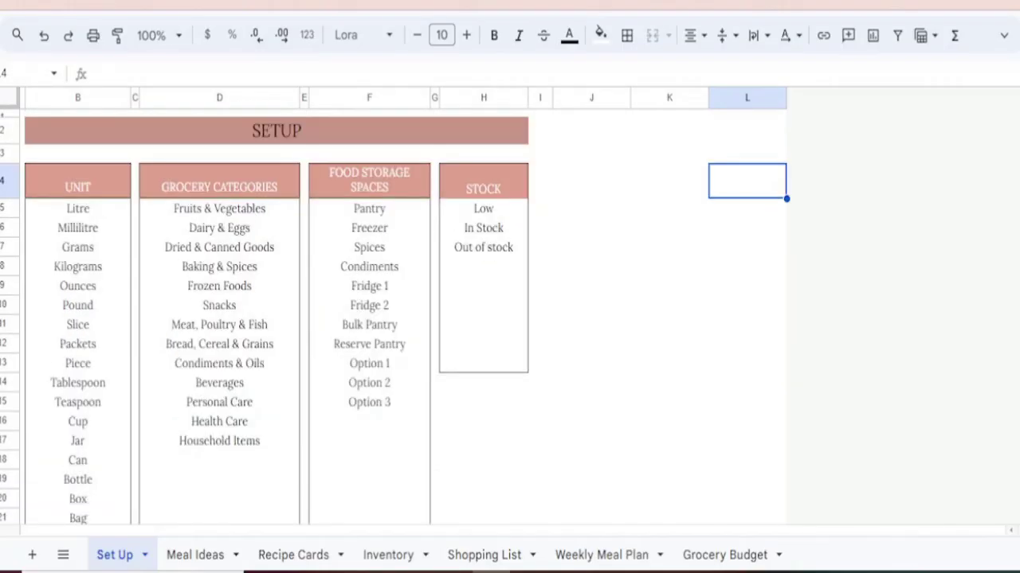
- Switch to the Meal Ideas sheet with its breakfast, lunch, dinner, snack and appetizer idea lists
{"action": "left_click", "coordinate": [199, 556]}
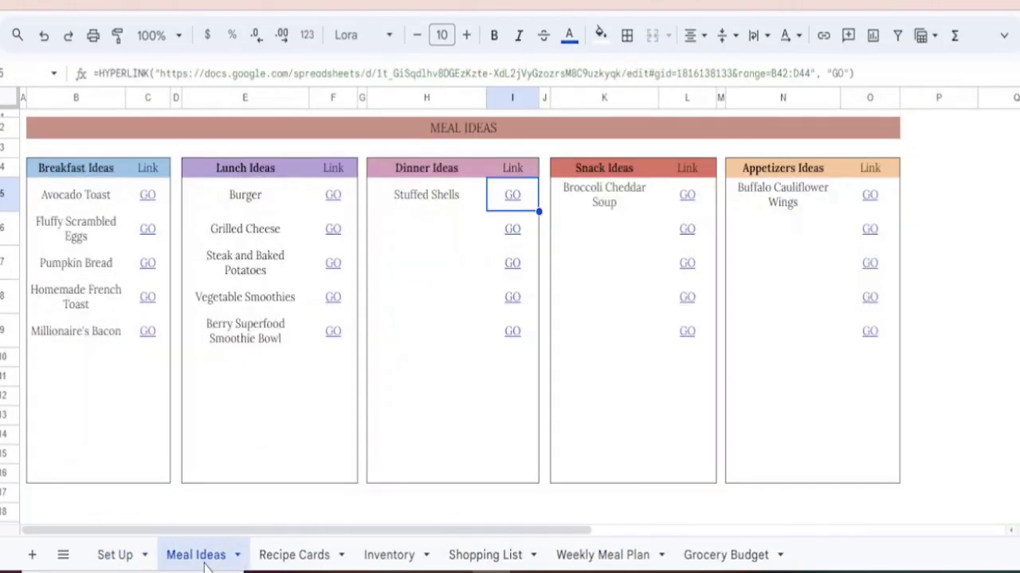
- Follow the Avocado Toast GO link to its recipe card, then return to Meal Ideas
{"action": "left_click", "coordinate": [151, 203]}
{"action": "left_click", "coordinate": [193, 230]}
{"action": "left_click", "coordinate": [202, 562]}
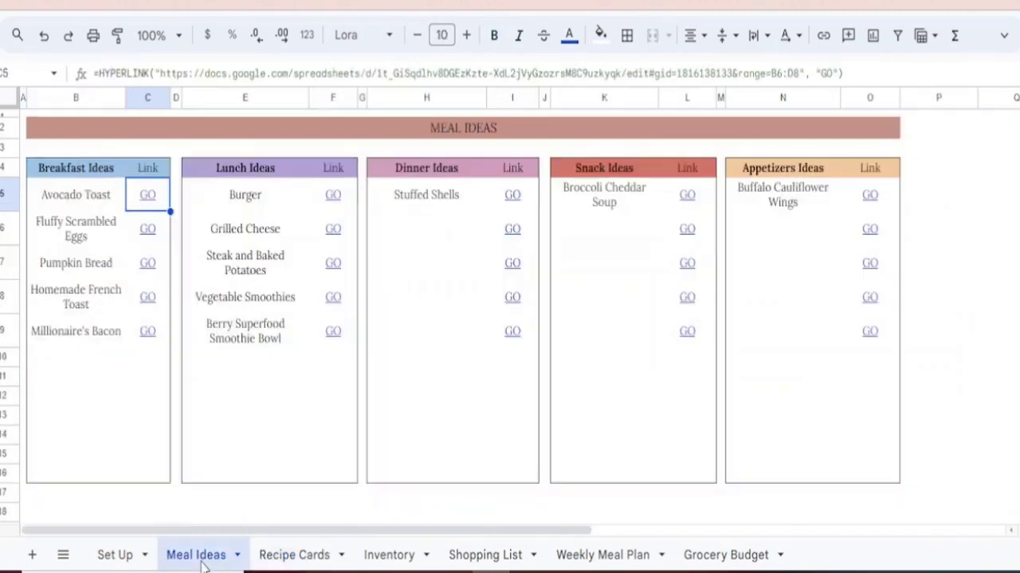
- On the Berry Superfood Smoothie Bowl card, set the Coconut Milk unit to Millilitre
{"action": "left_click", "coordinate": [332, 340]}
{"action": "left_click", "coordinate": [402, 366]}
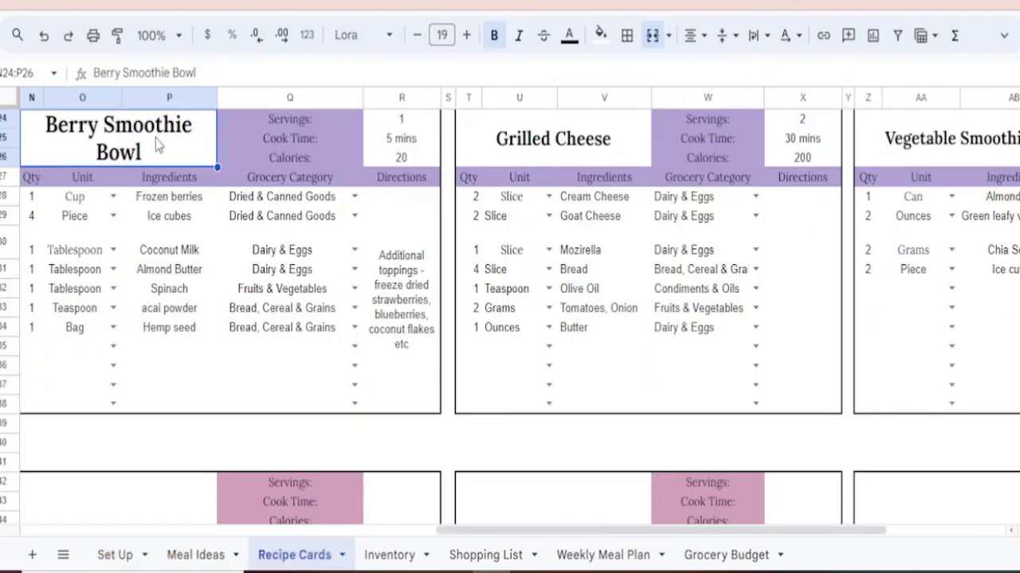
{"action": "left_click", "coordinate": [414, 136]}
{"action": "left_click", "coordinate": [401, 311]}
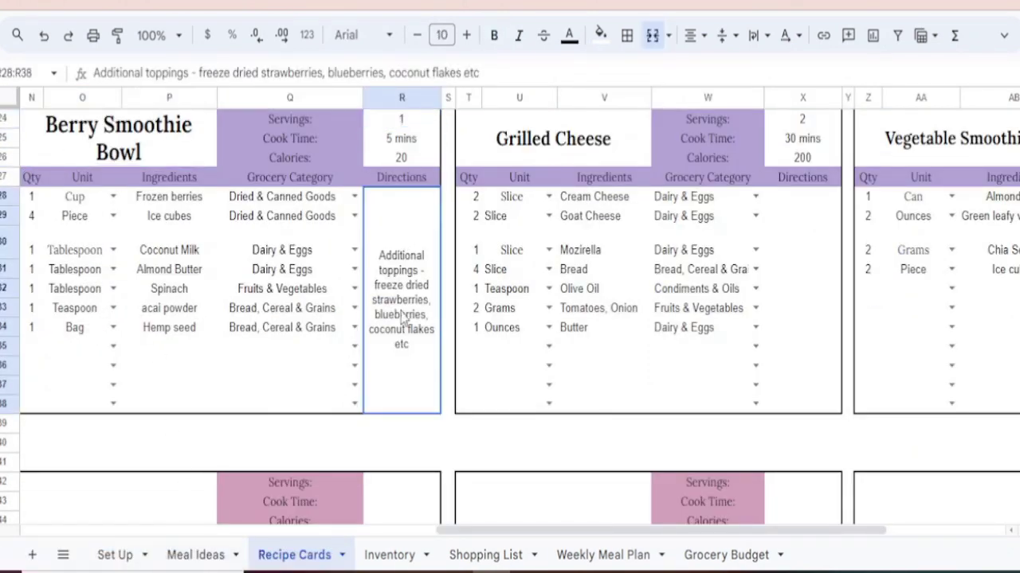
{"action": "left_click", "coordinate": [109, 253]}
{"action": "left_click", "coordinate": [113, 250]}
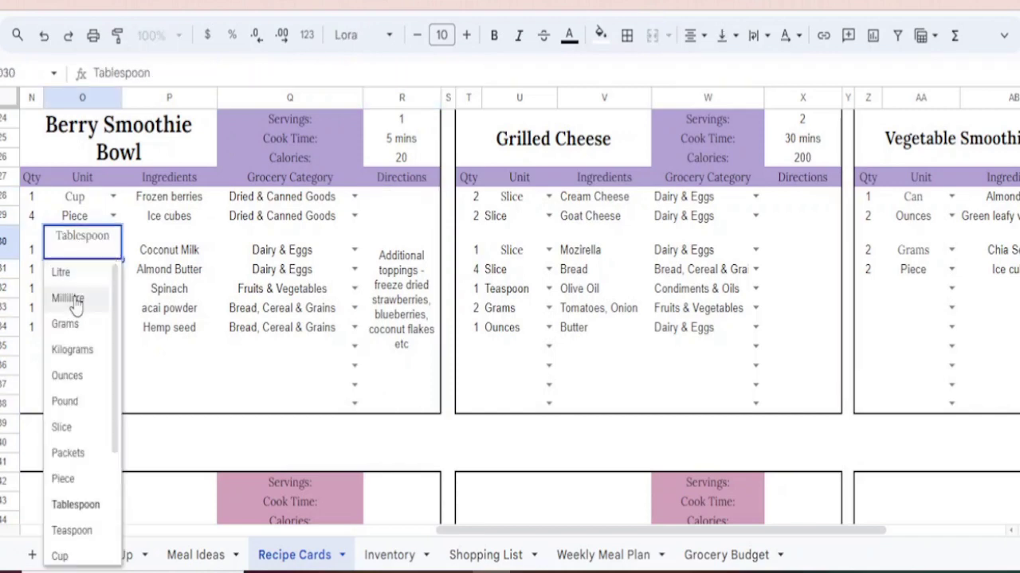
{"action": "left_click", "coordinate": [70, 295]}
- Follow the Steak and Baked Potatoes GO link from Meal Ideas to its recipe card
{"action": "left_click", "coordinate": [209, 551]}
{"action": "left_click", "coordinate": [338, 268]}
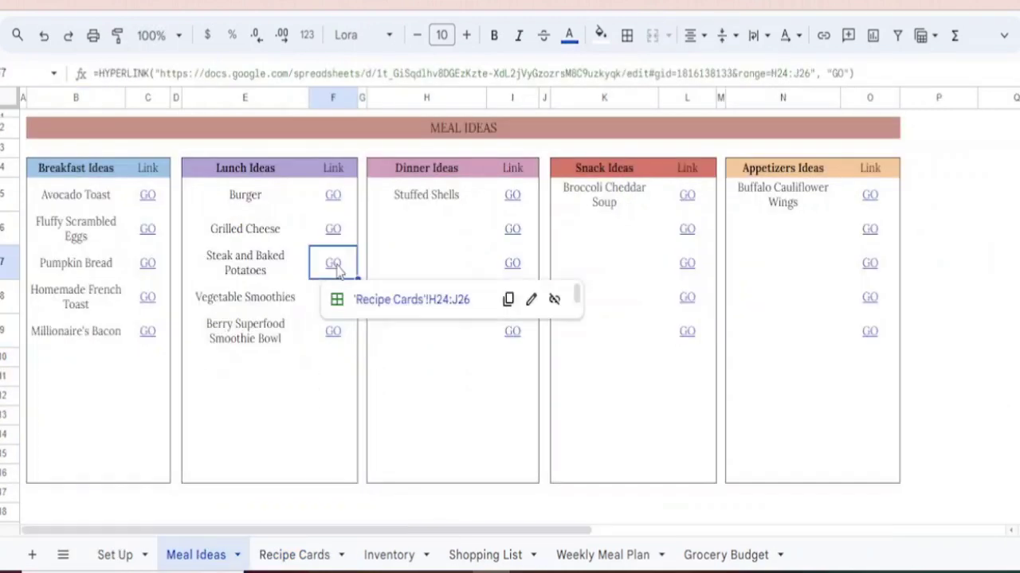
{"action": "left_click", "coordinate": [374, 299]}
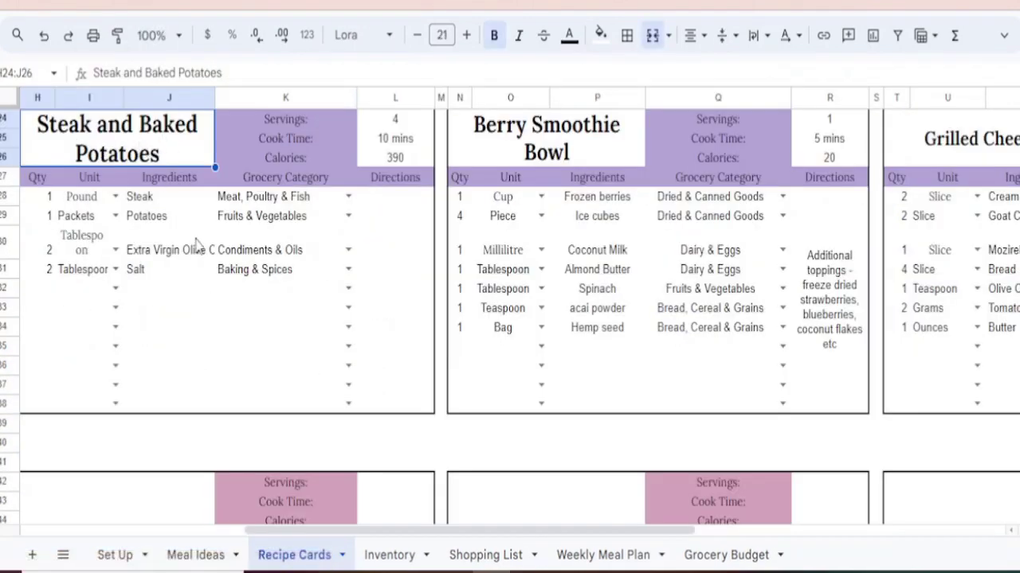
- Scroll down and back through every card on Recipe Cards, then switch to the Inventory sheet
{"action": "scroll", "coordinate": [510, 318], "scroll_direction": "up", "scroll_amount": 5}
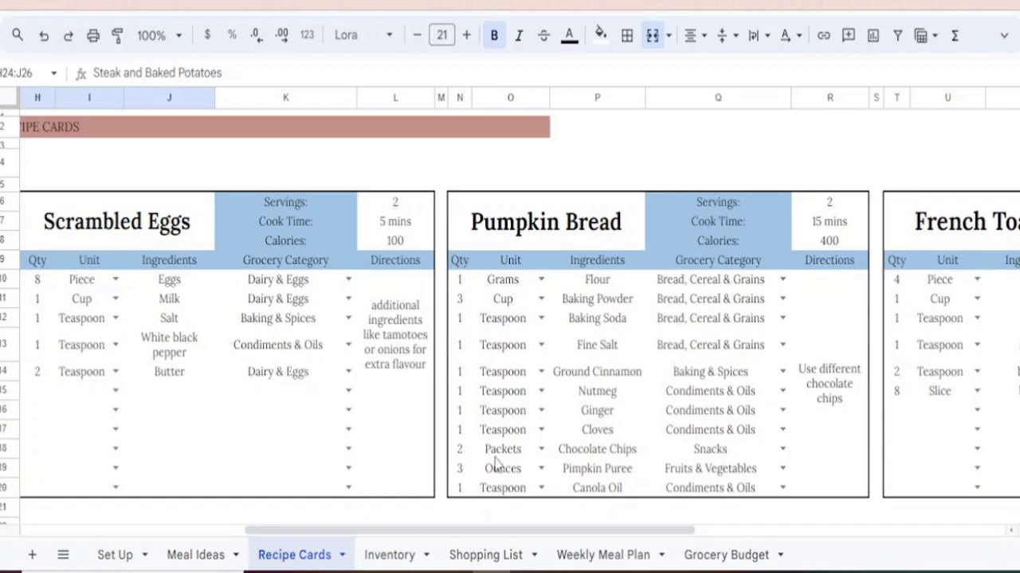
{"action": "left_click_drag", "start_coordinate": [469, 527], "coordinate": [178, 524]}
{"action": "left_click", "coordinate": [538, 133]}
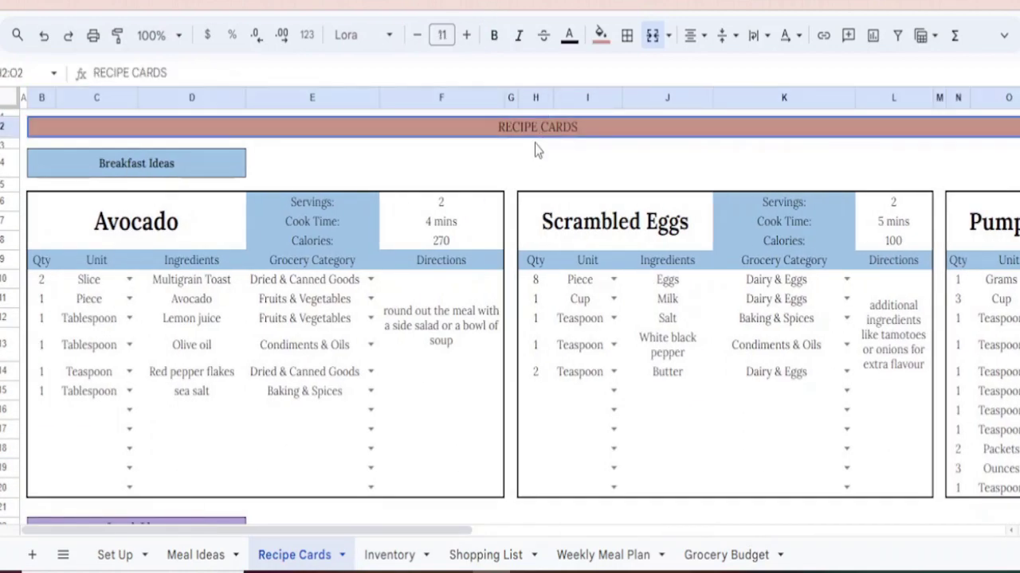
{"action": "scroll", "coordinate": [510, 319], "scroll_direction": "down", "scroll_amount": 5}
{"action": "scroll", "coordinate": [509, 318], "scroll_direction": "down", "scroll_amount": 2}
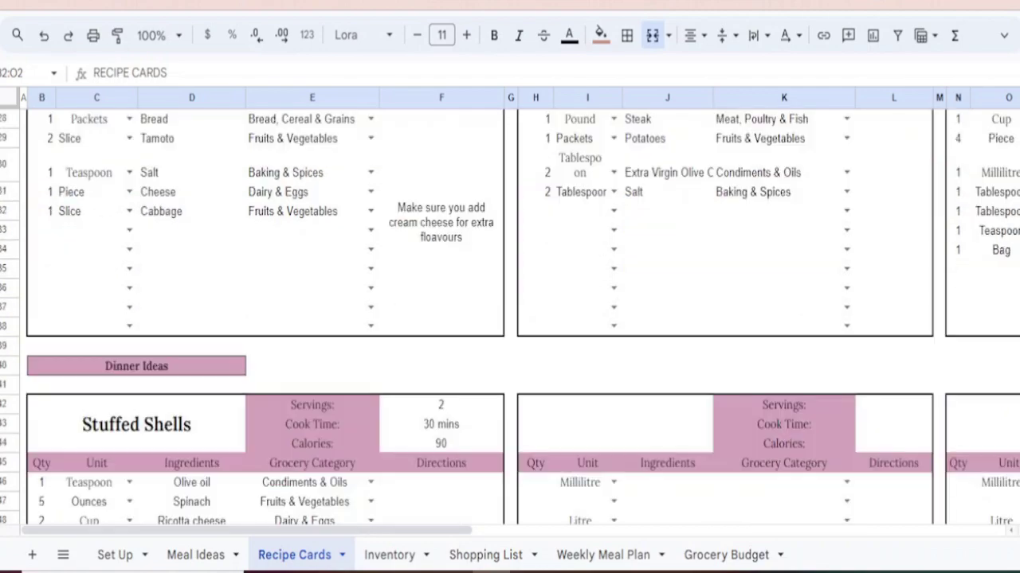
{"action": "scroll", "coordinate": [510, 319], "scroll_direction": "down", "scroll_amount": 5}
{"action": "scroll", "coordinate": [510, 318], "scroll_direction": "down", "scroll_amount": 5}
{"action": "scroll", "coordinate": [510, 319], "scroll_direction": "up", "scroll_amount": 2}
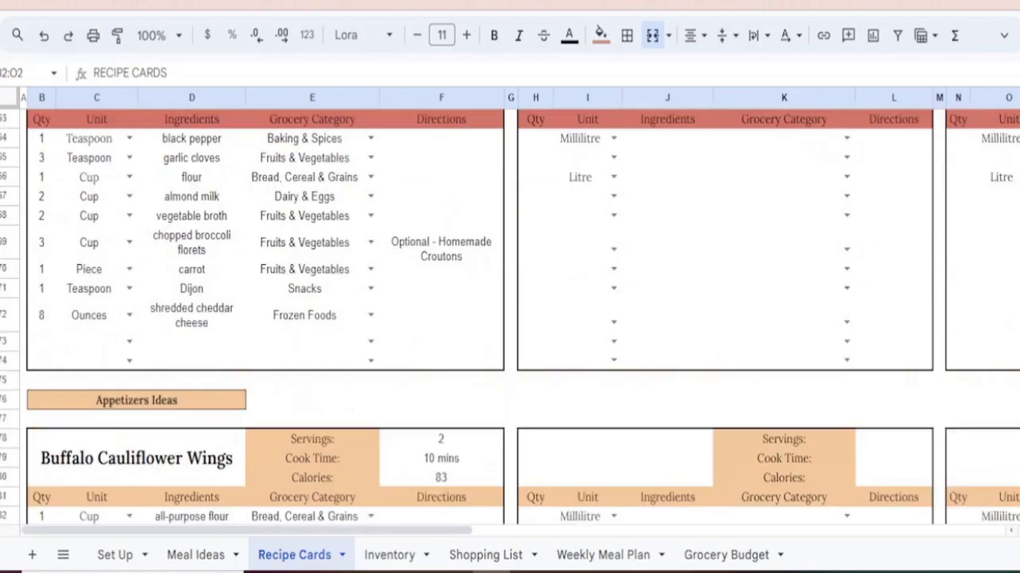
{"action": "scroll", "coordinate": [510, 319], "scroll_direction": "up", "scroll_amount": 5}
{"action": "scroll", "coordinate": [510, 319], "scroll_direction": "up", "scroll_amount": 5}
{"action": "scroll", "coordinate": [510, 319], "scroll_direction": "up", "scroll_amount": 5}
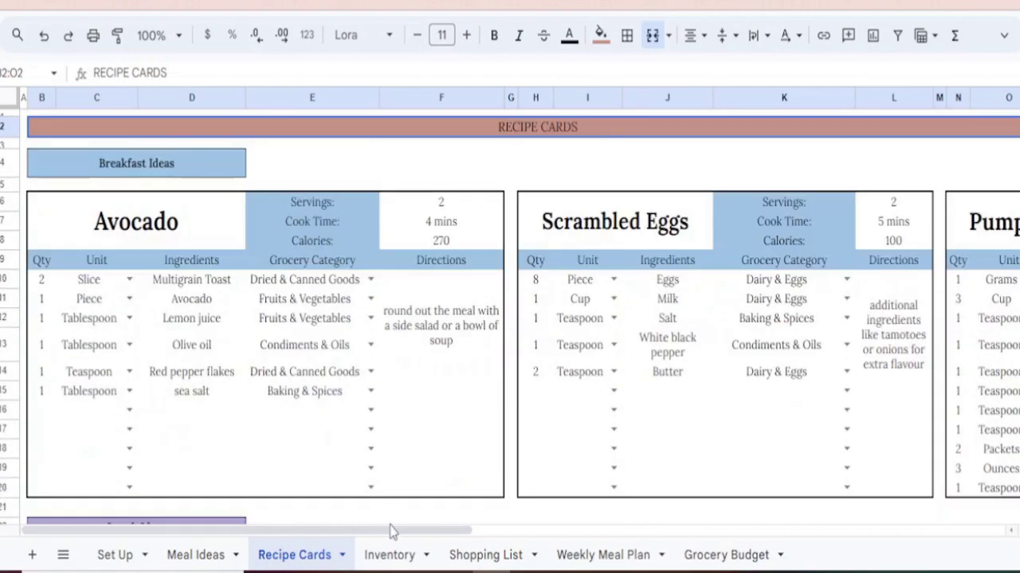
{"action": "left_click", "coordinate": [389, 556]}
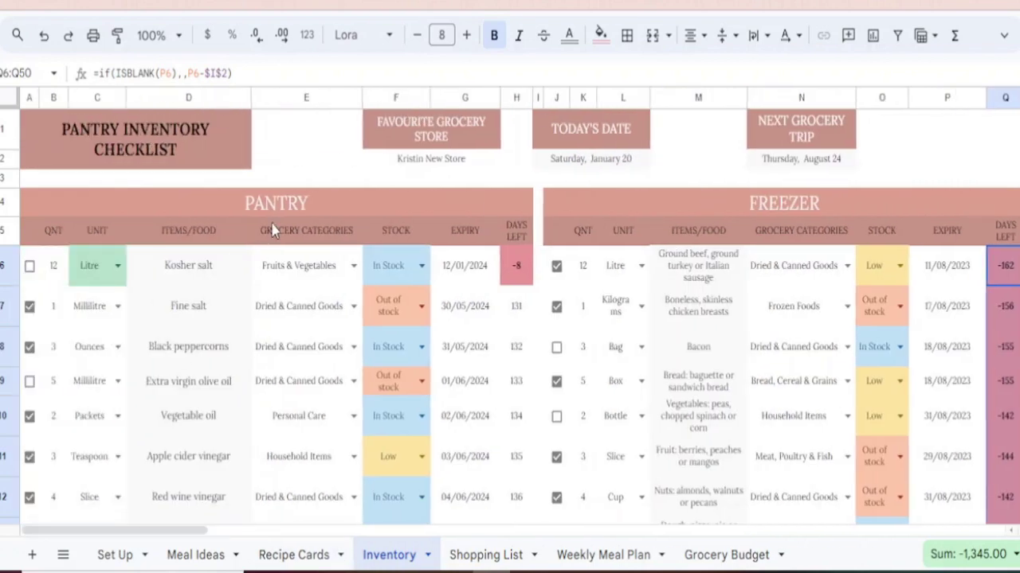
- Check the Pantry storage space on Set Up, then return to Inventory's FREEZER section
{"action": "left_click", "coordinate": [114, 555]}
{"action": "left_click", "coordinate": [382, 209]}
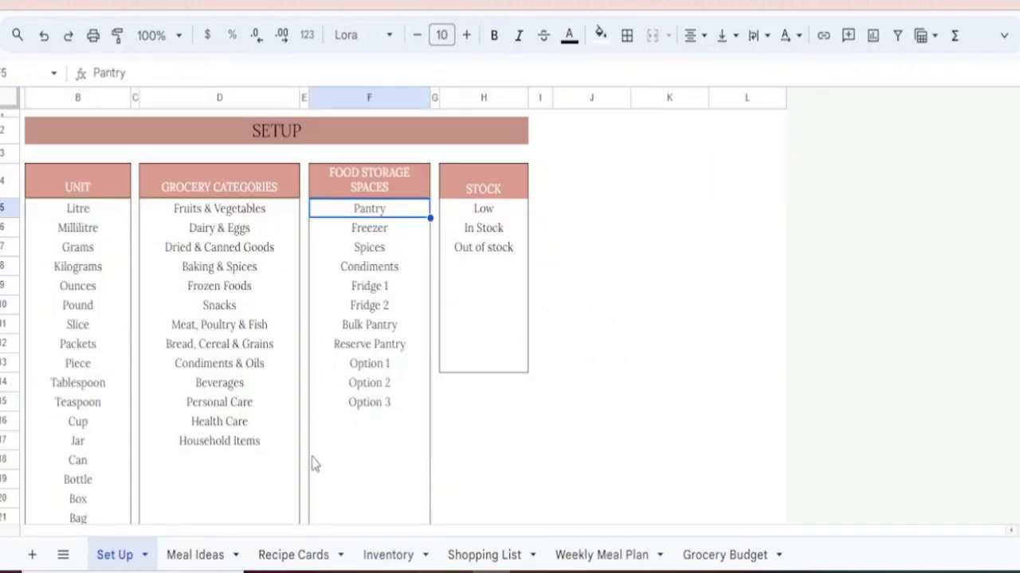
{"action": "left_click", "coordinate": [387, 555]}
{"action": "left_click", "coordinate": [660, 205]}
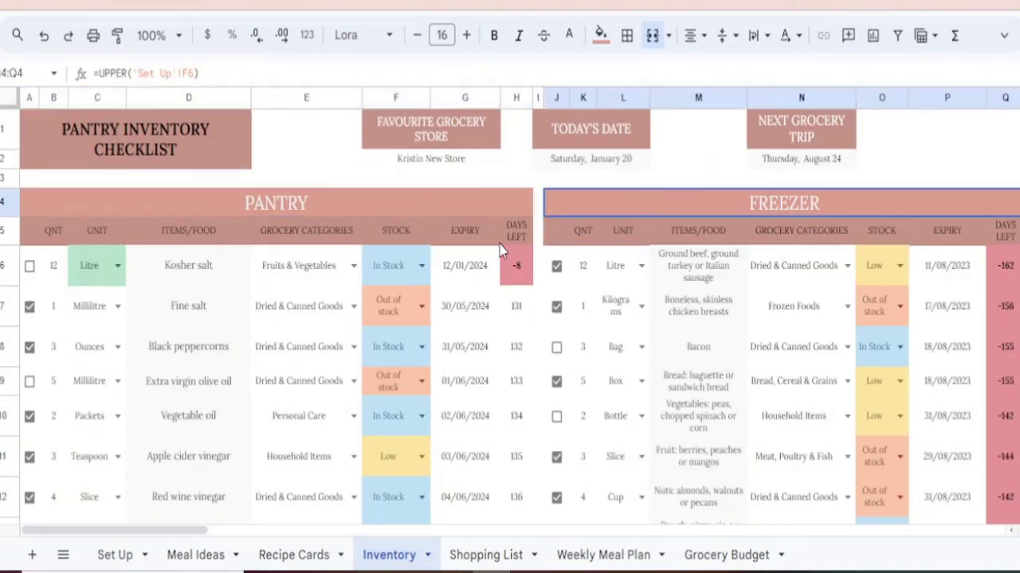
{"action": "mouse_move", "coordinate": [191, 530]}
{"action": "left_mouse_down"}
{"action": "mouse_move", "coordinate": [333, 541]}
{"action": "mouse_move", "coordinate": [996, 532]}
{"action": "mouse_move", "coordinate": [466, 541]}
{"action": "mouse_move", "coordinate": [182, 514]}
{"action": "left_mouse_up"}
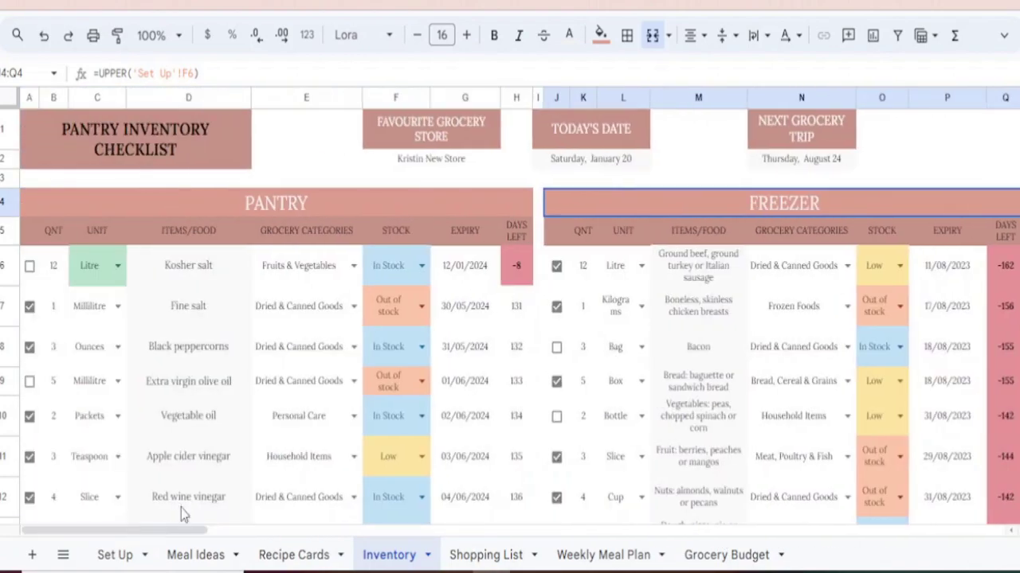
- Try Kosher salt expiry dates of 13, 25, 26 and 29 January 2024
{"action": "double_click", "coordinate": [466, 273]}
{"action": "left_click", "coordinate": [520, 370]}
{"action": "double_click", "coordinate": [465, 271]}
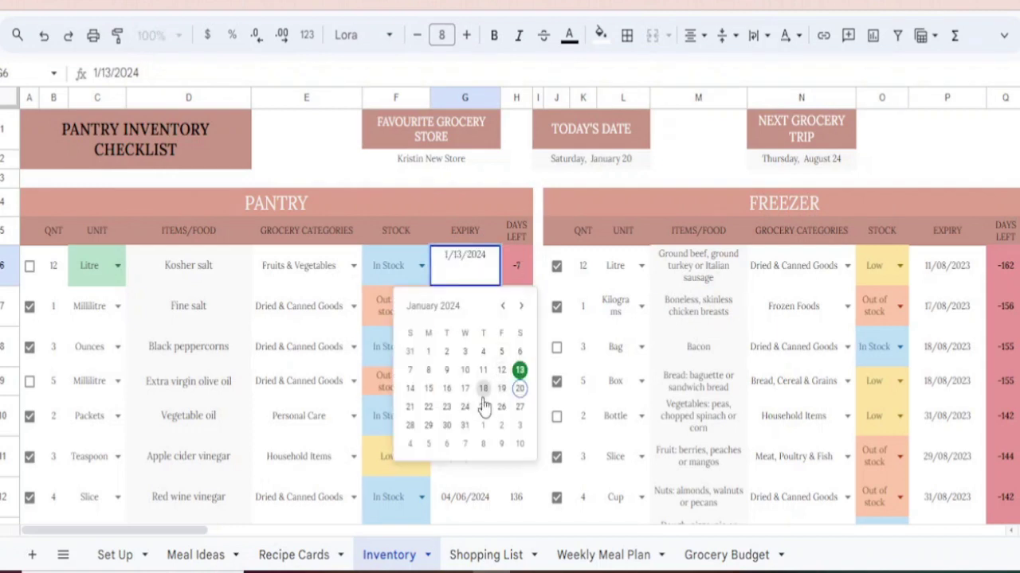
{"action": "left_click", "coordinate": [482, 406]}
{"action": "double_click", "coordinate": [476, 269]}
{"action": "left_click", "coordinate": [501, 406]}
{"action": "double_click", "coordinate": [468, 271]}
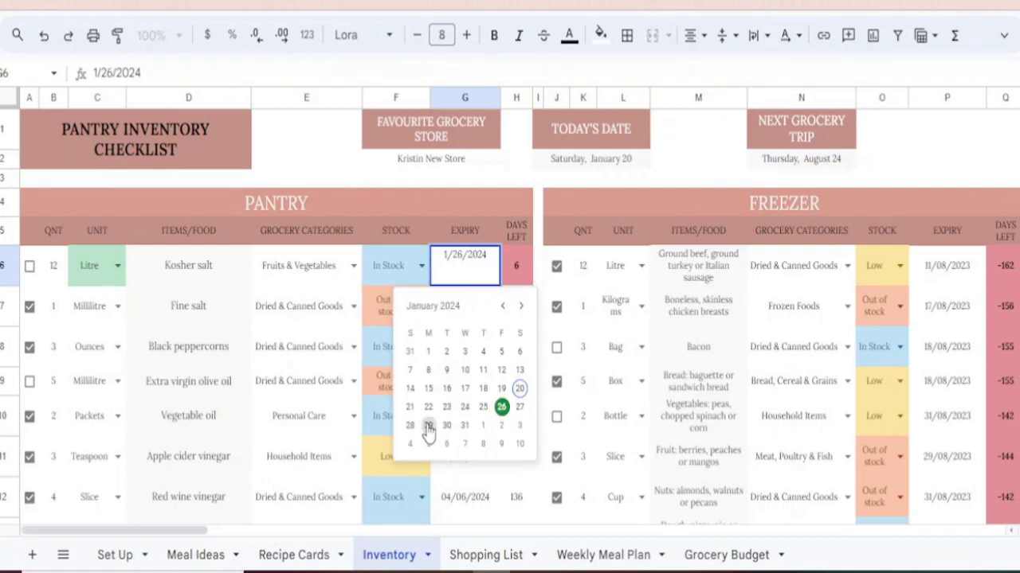
{"action": "left_click", "coordinate": [429, 426]}
- Settle Kosher salt's expiry on 31/01/2024 and check its DAYS LEFT value
{"action": "double_click", "coordinate": [466, 269]}
{"action": "left_click", "coordinate": [464, 425]}
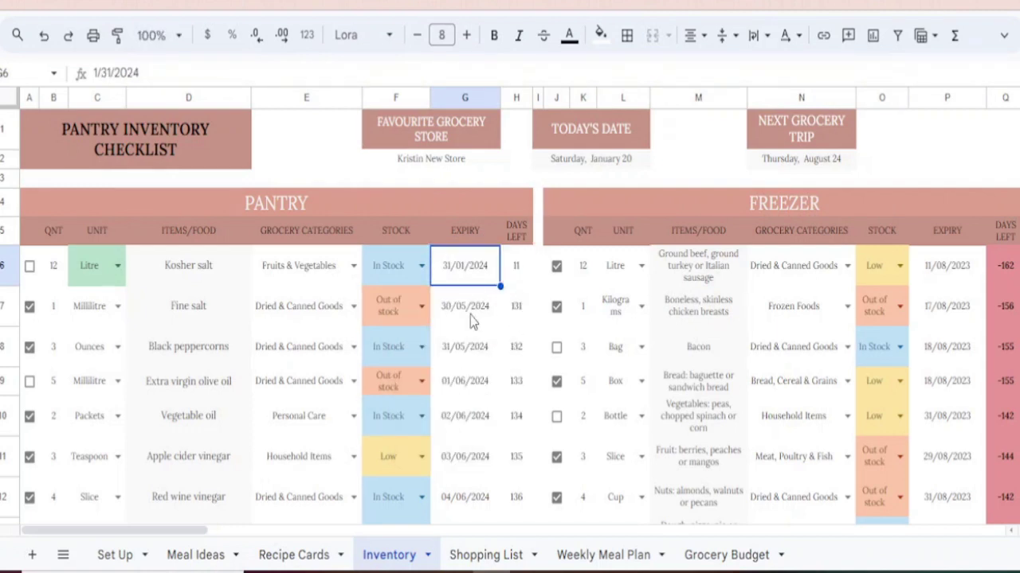
{"action": "double_click", "coordinate": [476, 271]}
{"action": "left_click", "coordinate": [428, 426]}
{"action": "double_click", "coordinate": [469, 271]}
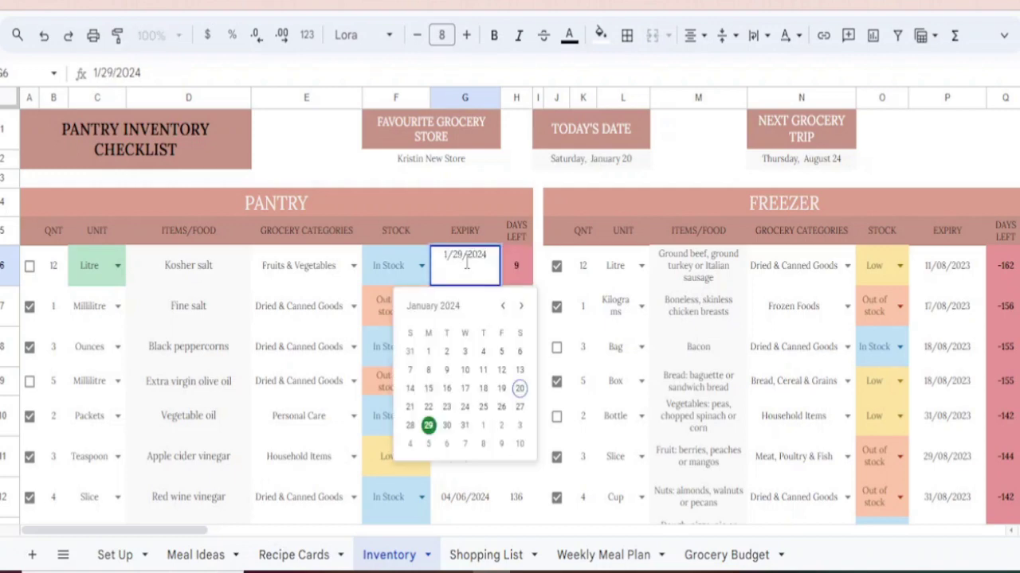
{"action": "left_click", "coordinate": [465, 425]}
{"action": "left_click", "coordinate": [518, 233]}
- Mark Kosher salt as Out of stock and confirm it appears on the Shopping List
{"action": "left_click", "coordinate": [493, 558]}
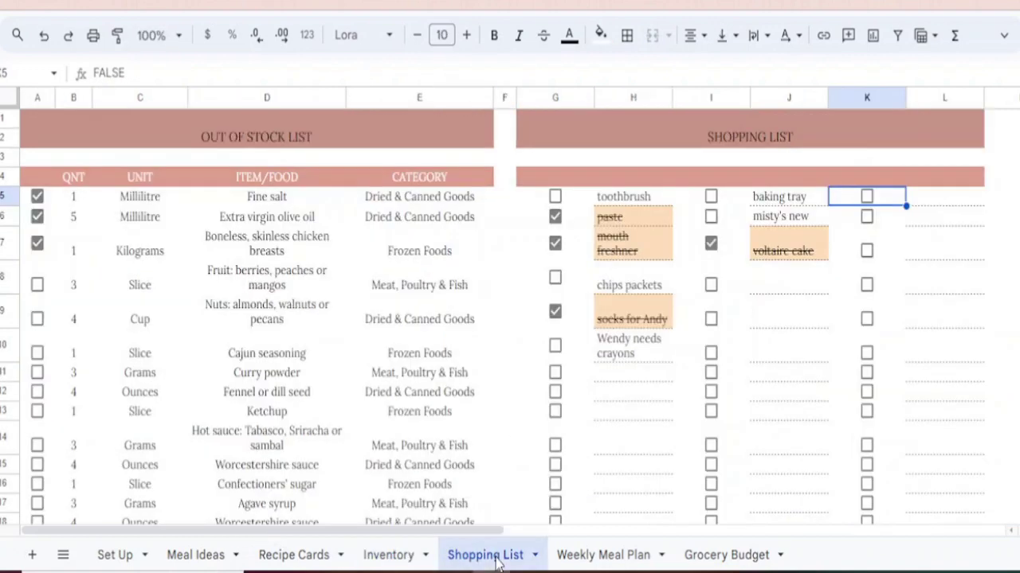
{"action": "left_click", "coordinate": [387, 555]}
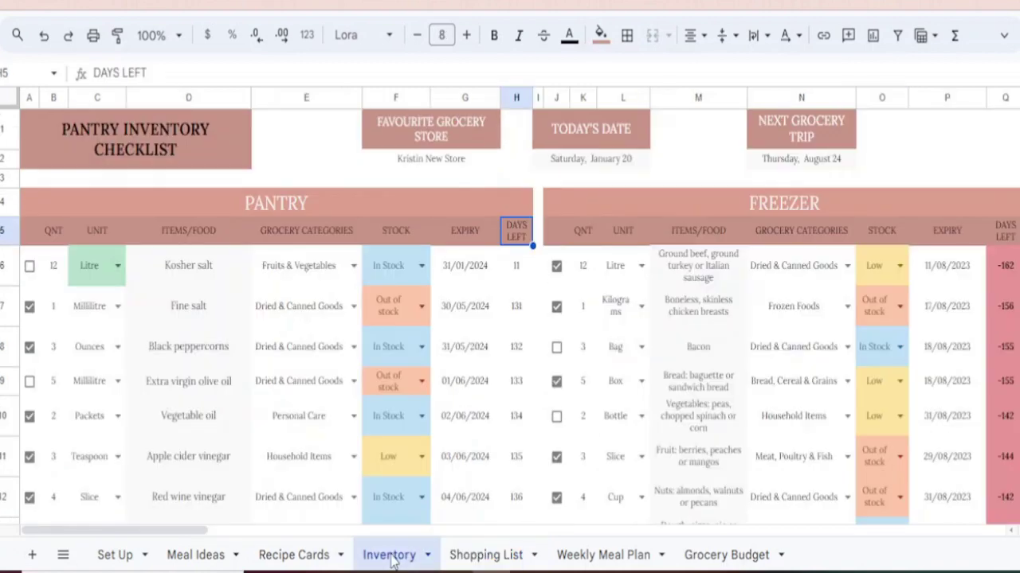
{"action": "left_click", "coordinate": [419, 274]}
{"action": "left_click", "coordinate": [395, 351]}
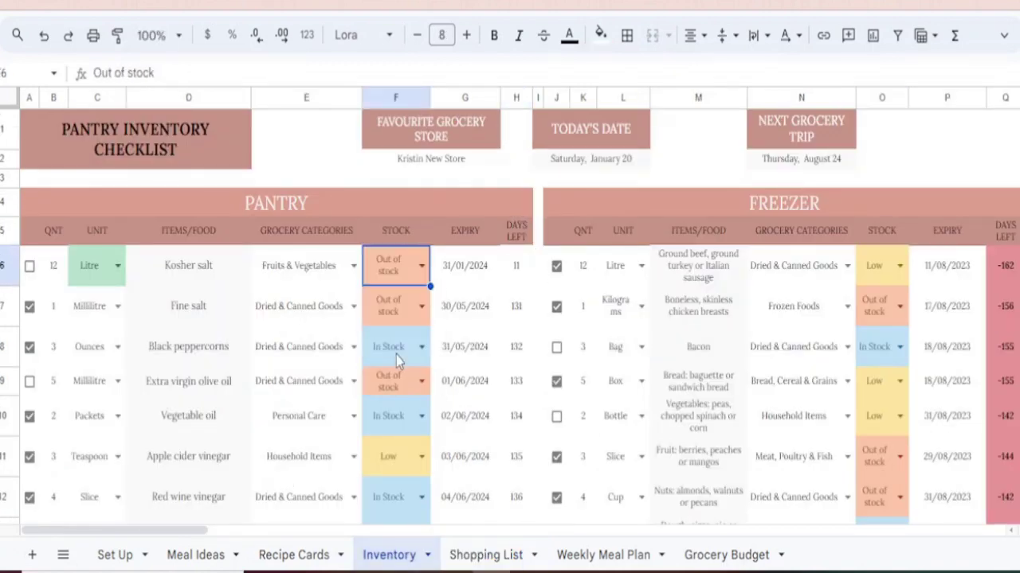
{"action": "left_click", "coordinate": [478, 555]}
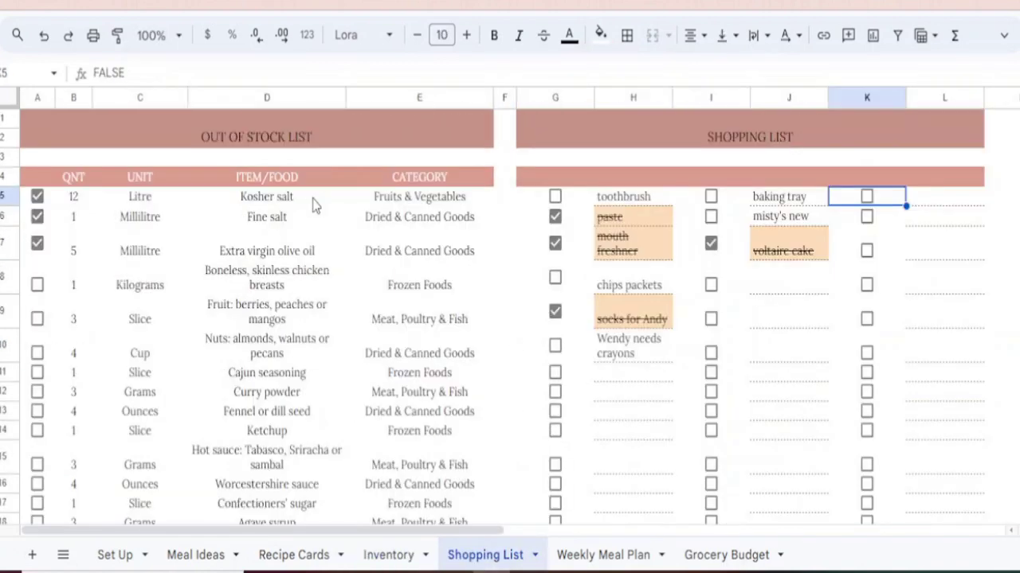
- Change Kosher salt's stock to Low and recheck the Shopping List
{"action": "left_click", "coordinate": [387, 555]}
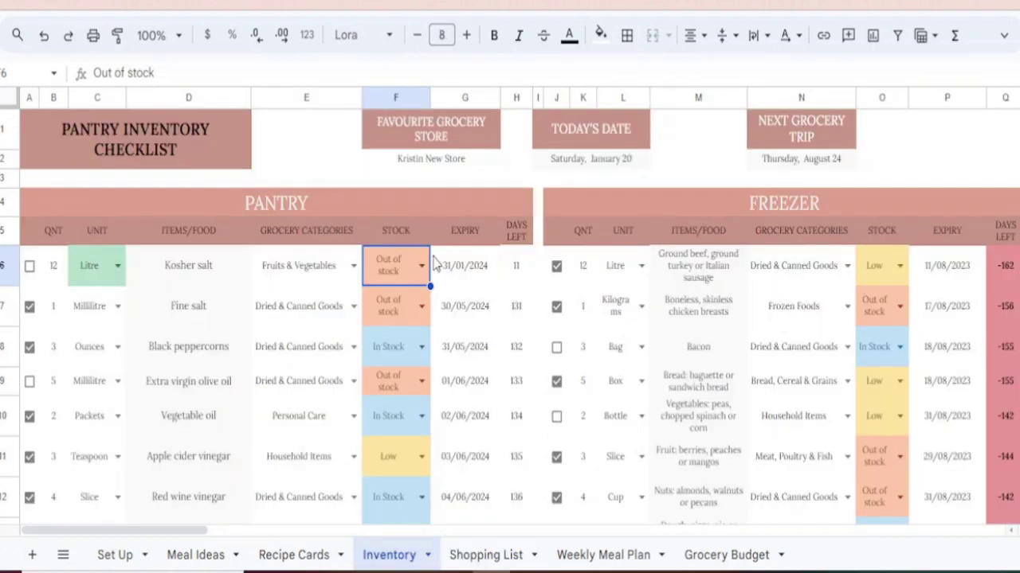
{"action": "left_click", "coordinate": [421, 266]}
{"action": "left_click", "coordinate": [381, 301]}
{"action": "left_click", "coordinate": [478, 558]}
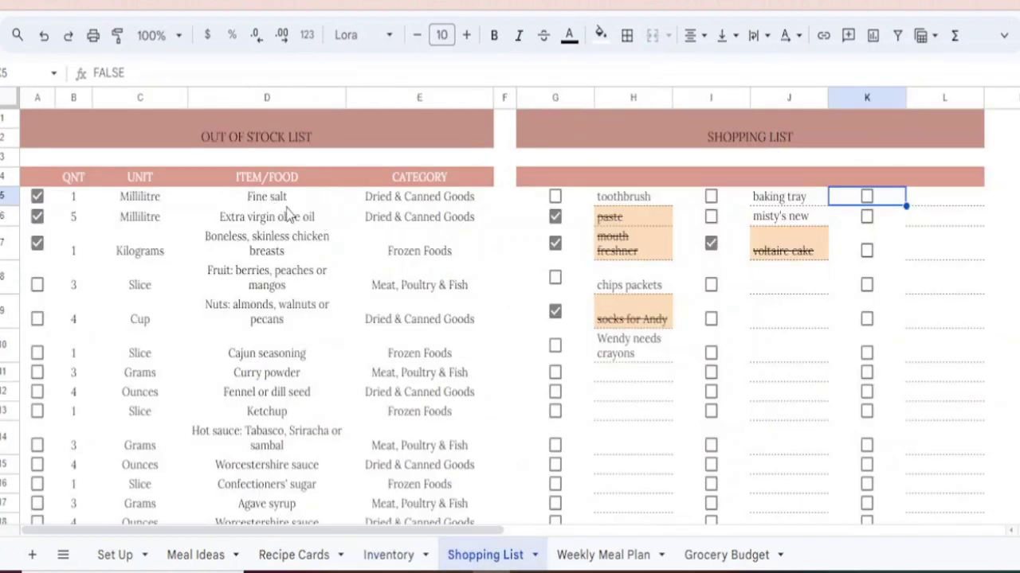
- Tick and untick the baking tray checkbox on the shopping checklist
{"action": "left_click", "coordinate": [752, 203]}
{"action": "left_click", "coordinate": [710, 196]}
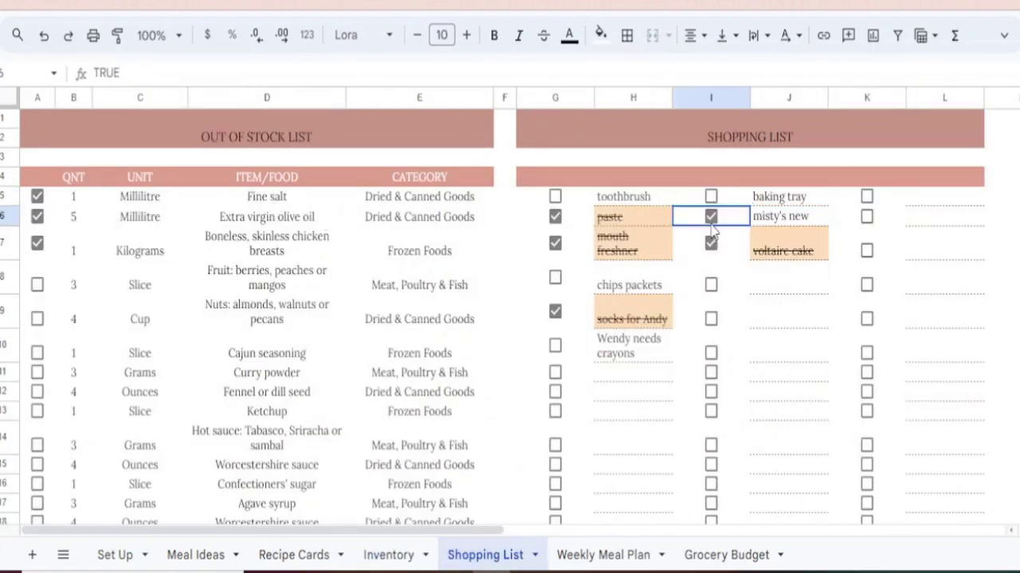
{"action": "left_click", "coordinate": [710, 196]}
{"action": "left_click", "coordinate": [555, 196]}
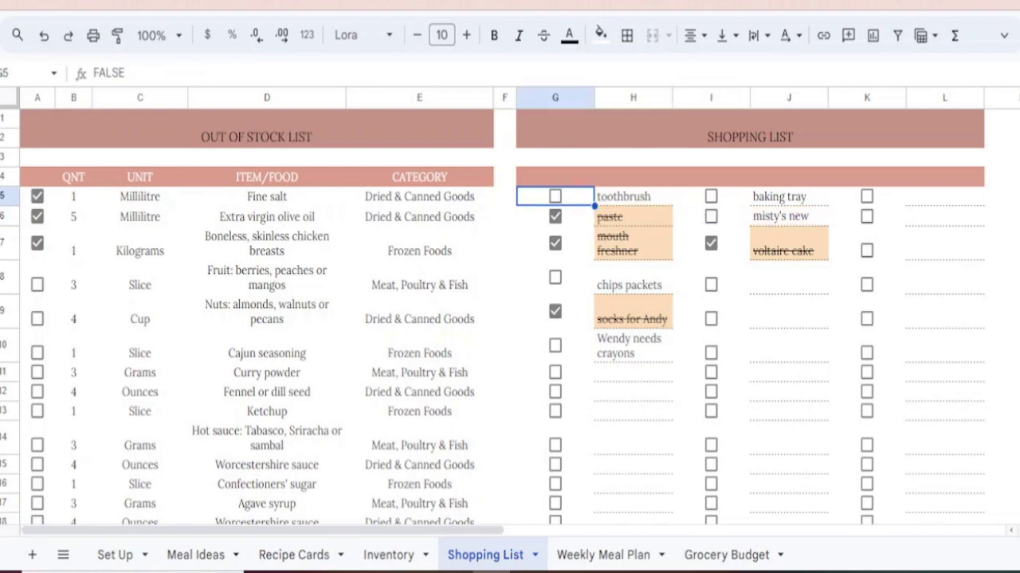
{"action": "scroll", "coordinate": [626, 418], "scroll_direction": "down", "scroll_amount": 5}
{"action": "scroll", "coordinate": [626, 418], "scroll_direction": "up", "scroll_amount": 4}
{"action": "scroll", "coordinate": [626, 418], "scroll_direction": "up", "scroll_amount": 1}
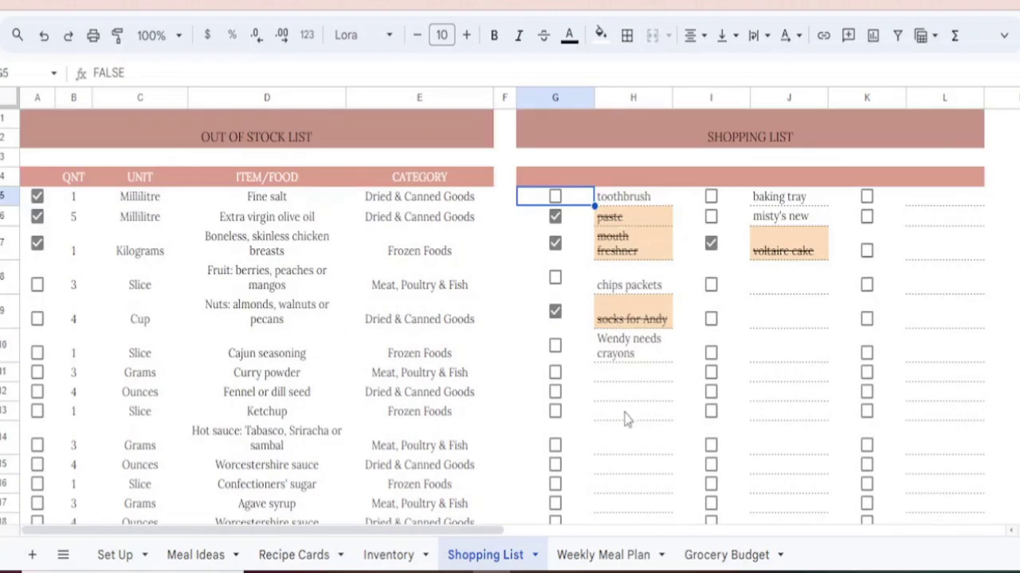
{"action": "left_click", "coordinate": [599, 558]}
- Try week start dates of March 8, 9, 17 and 20, settling on Friday, March 22
{"action": "double_click", "coordinate": [154, 158]}
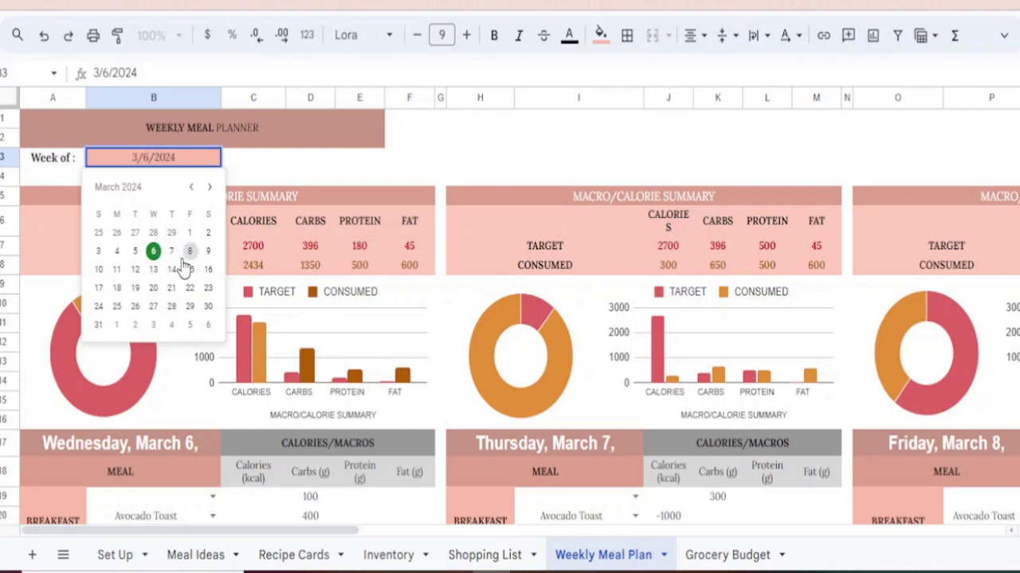
{"action": "left_click", "coordinate": [191, 254]}
{"action": "left_click", "coordinate": [164, 454]}
{"action": "left_click", "coordinate": [184, 159]}
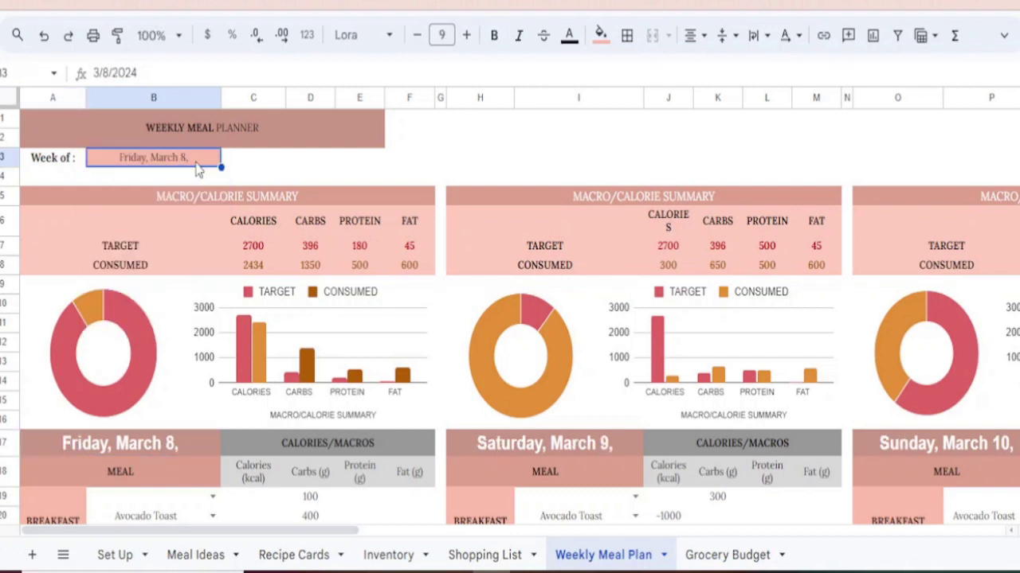
{"action": "double_click", "coordinate": [197, 166]}
{"action": "left_click", "coordinate": [191, 250]}
{"action": "double_click", "coordinate": [184, 162]}
{"action": "left_click", "coordinate": [102, 288]}
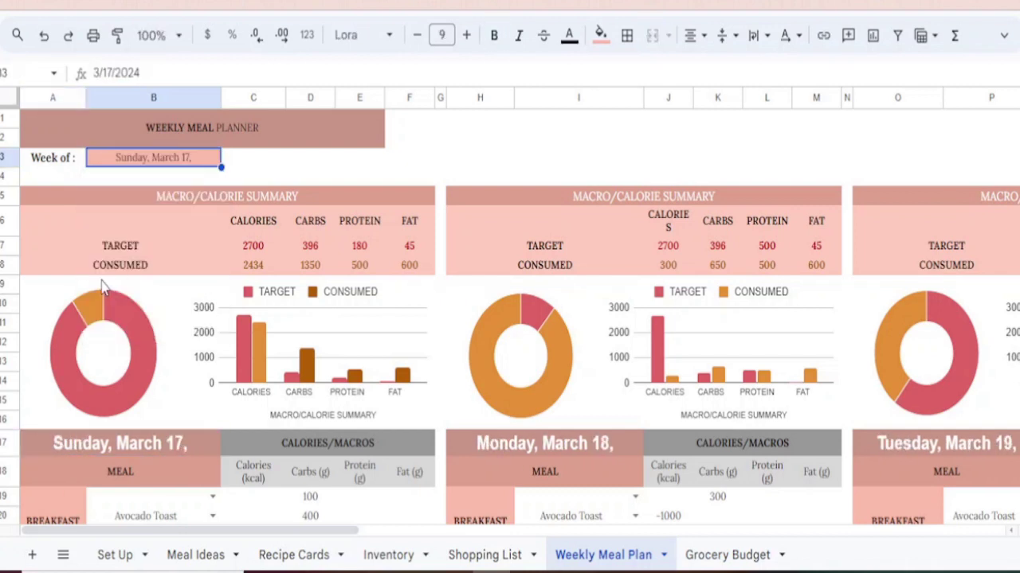
{"action": "double_click", "coordinate": [151, 159]}
{"action": "left_click", "coordinate": [151, 288]}
{"action": "double_click", "coordinate": [155, 163]}
{"action": "left_click", "coordinate": [180, 290]}
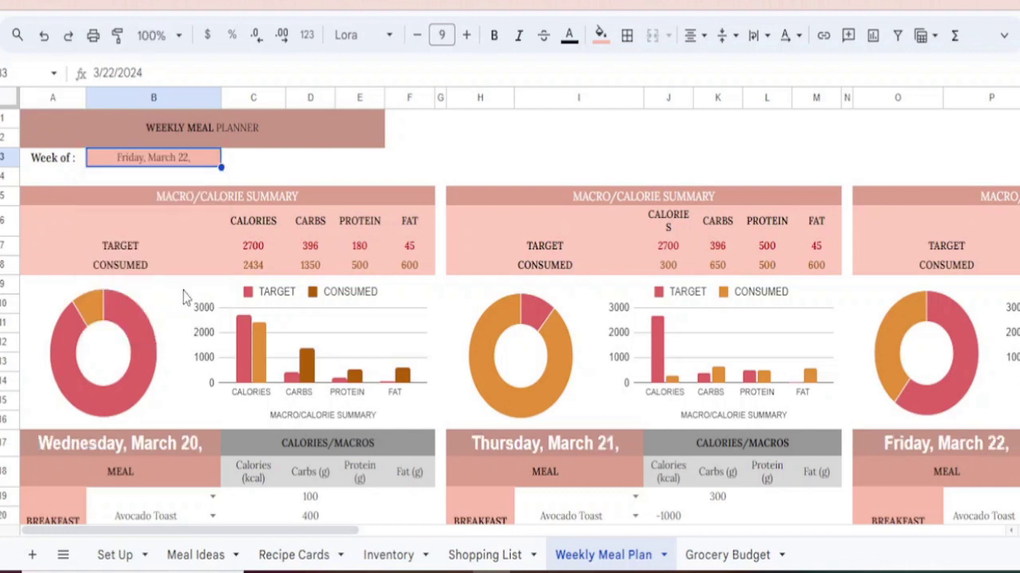
- Set the fat target in F7 to 1000
{"action": "left_click", "coordinate": [258, 503]}
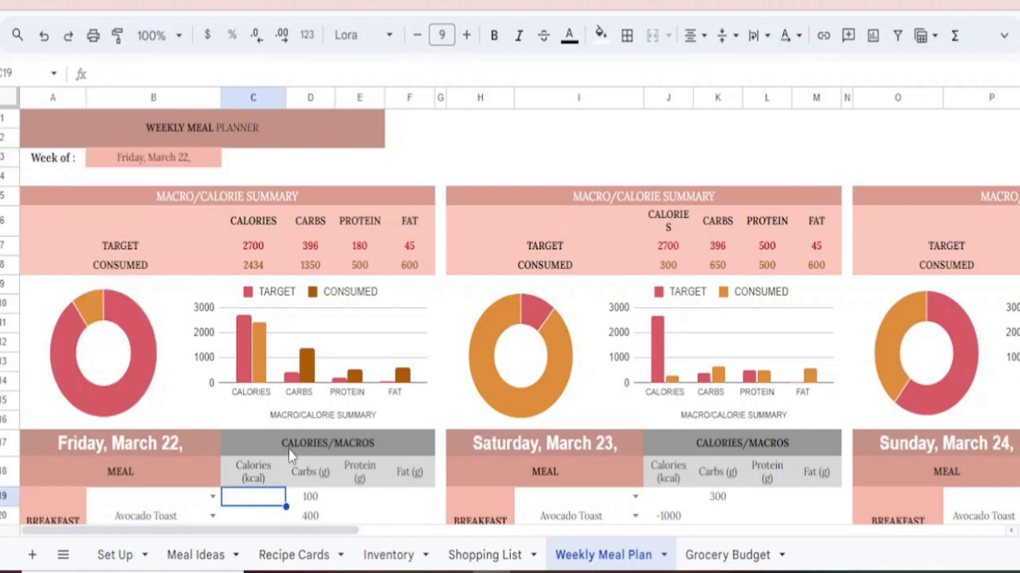
{"action": "left_click", "coordinate": [408, 246]}
{"action": "key", "text": "BackSpace"}
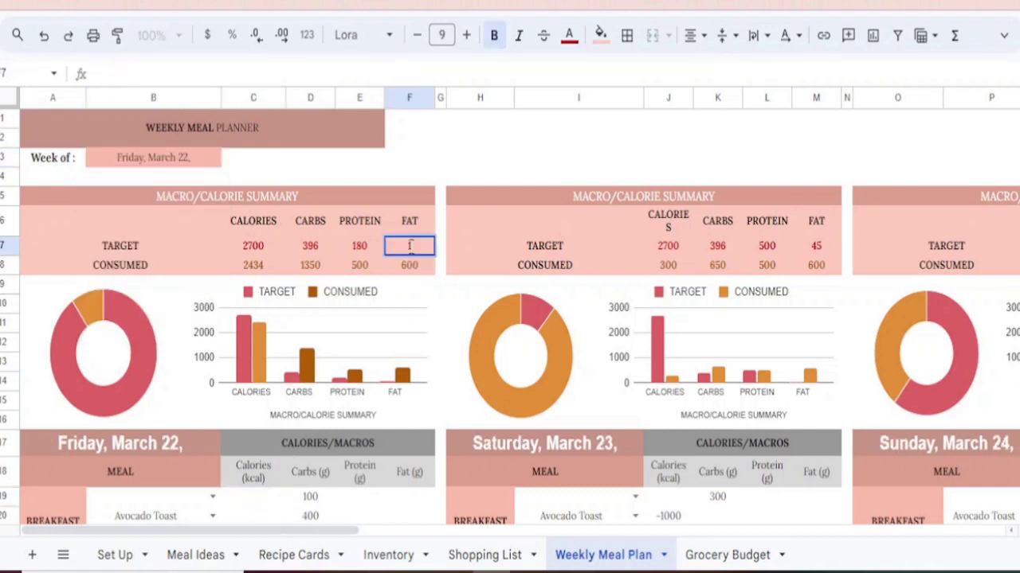
{"action": "type", "text": "1000"}
{"action": "key", "text": "Return"}
- Enter 200 fat and 100 protein for Friday's first breakfast item
{"action": "left_click", "coordinate": [408, 496]}
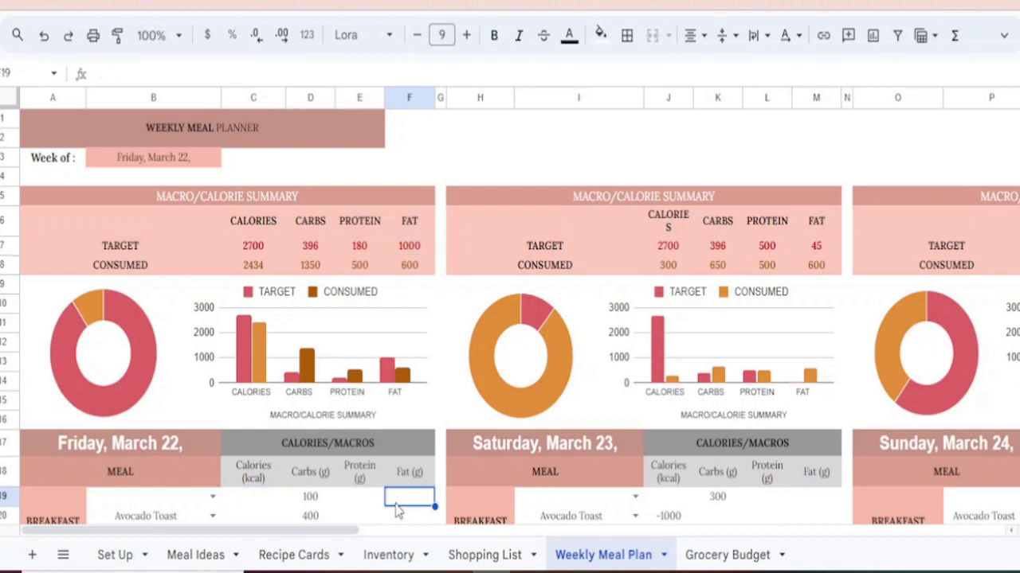
{"action": "type", "text": "200"}
{"action": "key", "text": "Return"}
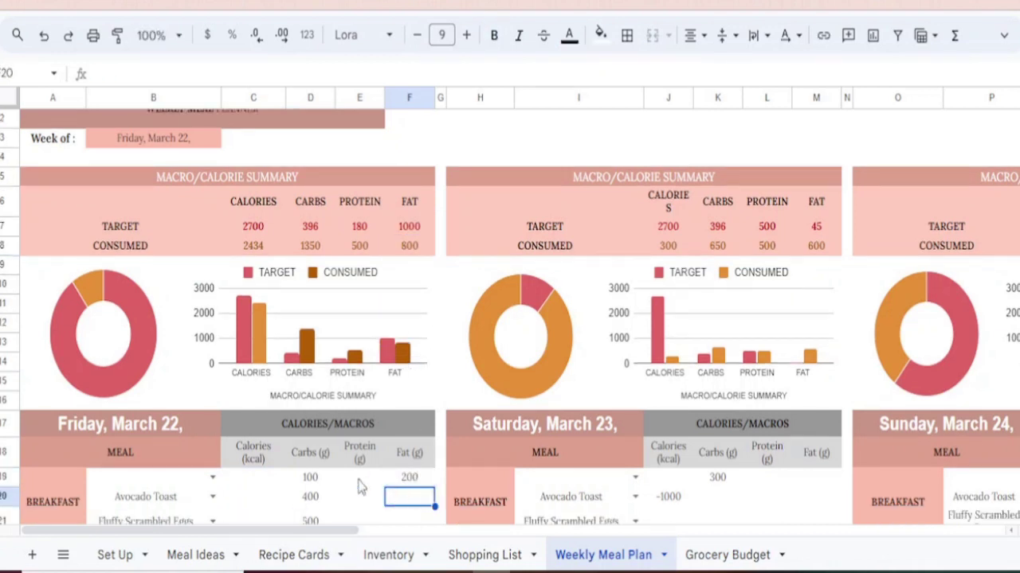
{"action": "left_click", "coordinate": [360, 486]}
{"action": "type", "text": "100"}
{"action": "key", "text": "Return"}
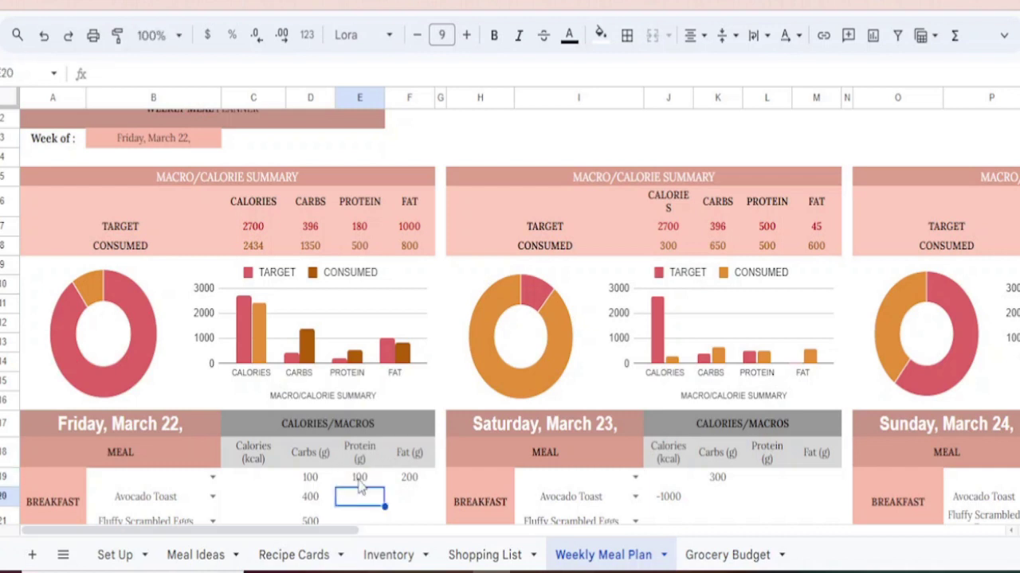
{"action": "left_click", "coordinate": [85, 301]}
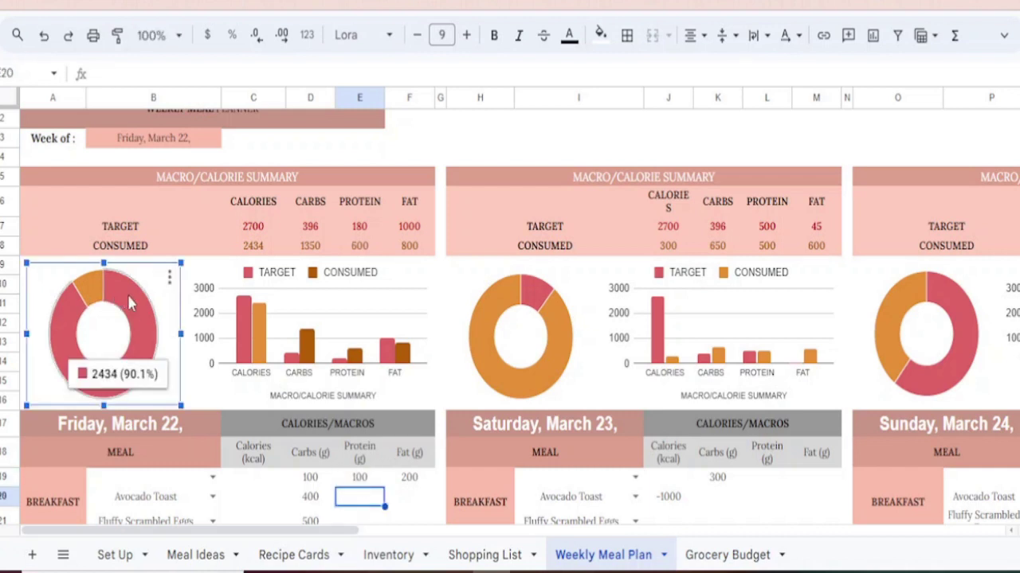
- Set the calorie target in C7 to 4000
{"action": "left_click", "coordinate": [261, 228]}
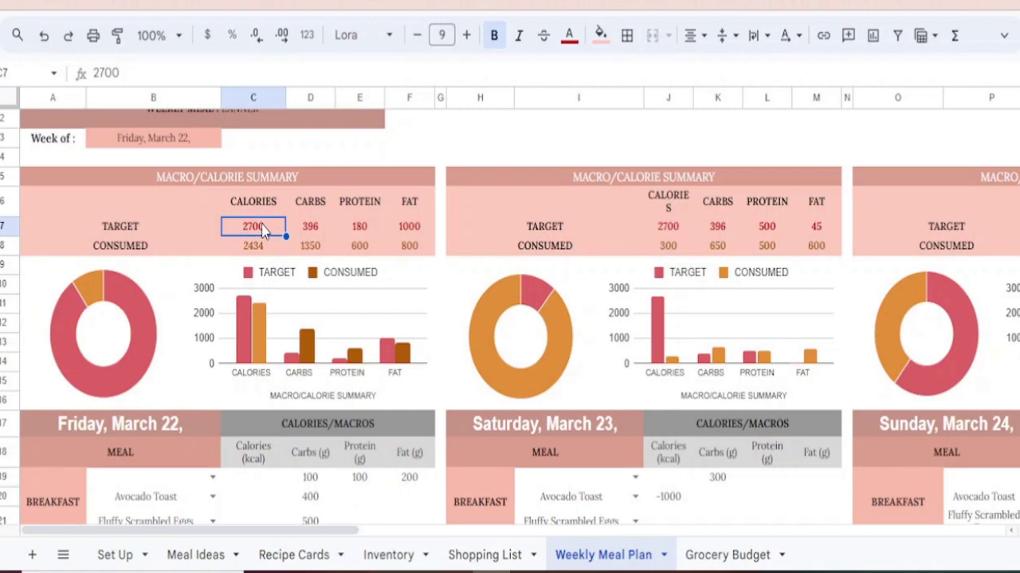
{"action": "type", "text": "4000"}
{"action": "key", "text": "Return"}
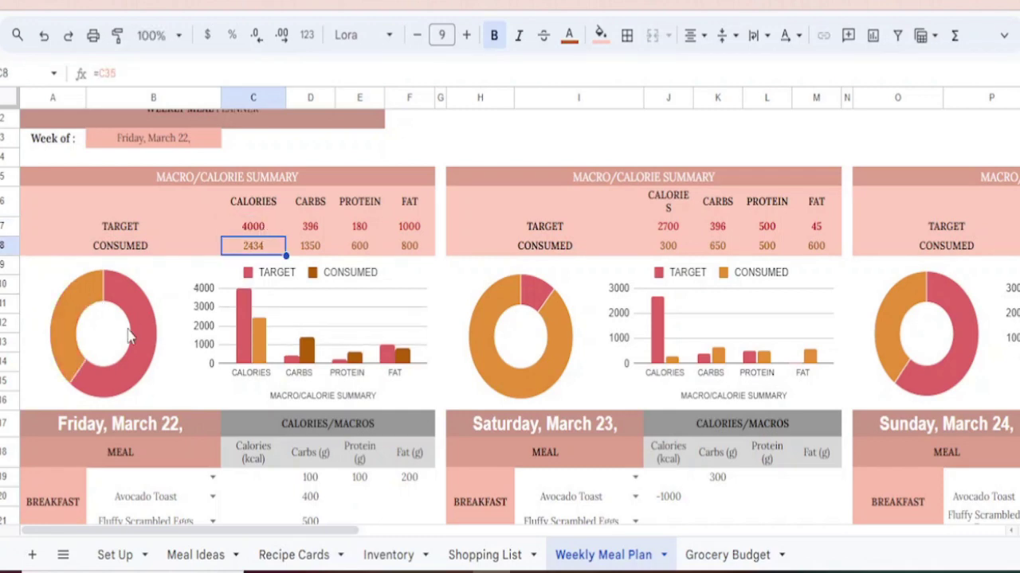
- Choose Fluffy Scrambled Eggs and Pumpkin Bread as the first two breakfast meals
{"action": "scroll", "coordinate": [223, 191], "scroll_direction": "down", "scroll_amount": 5}
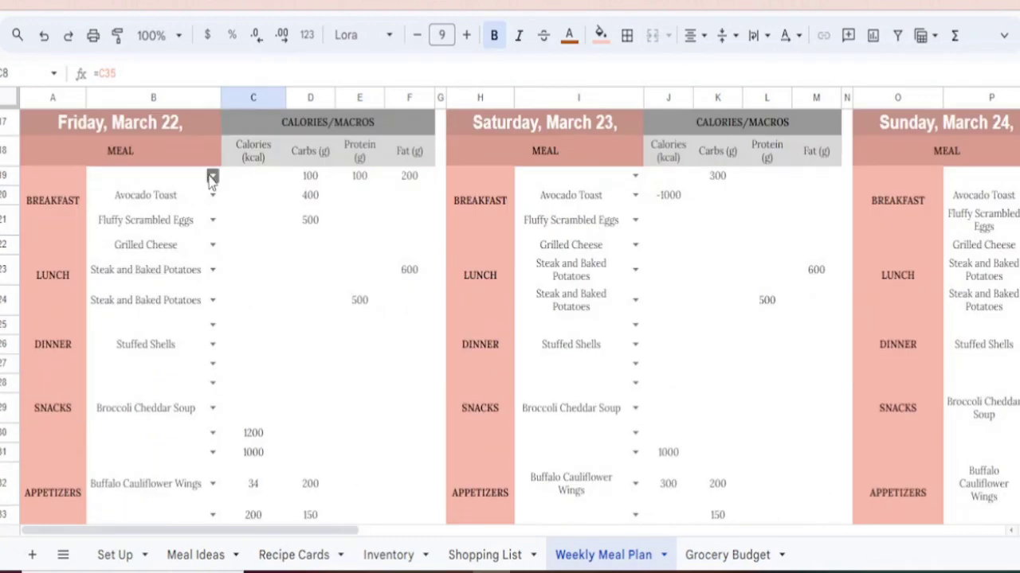
{"action": "left_click", "coordinate": [212, 176]}
{"action": "left_click", "coordinate": [164, 231]}
{"action": "left_click", "coordinate": [212, 196]}
{"action": "left_click", "coordinate": [147, 267]}
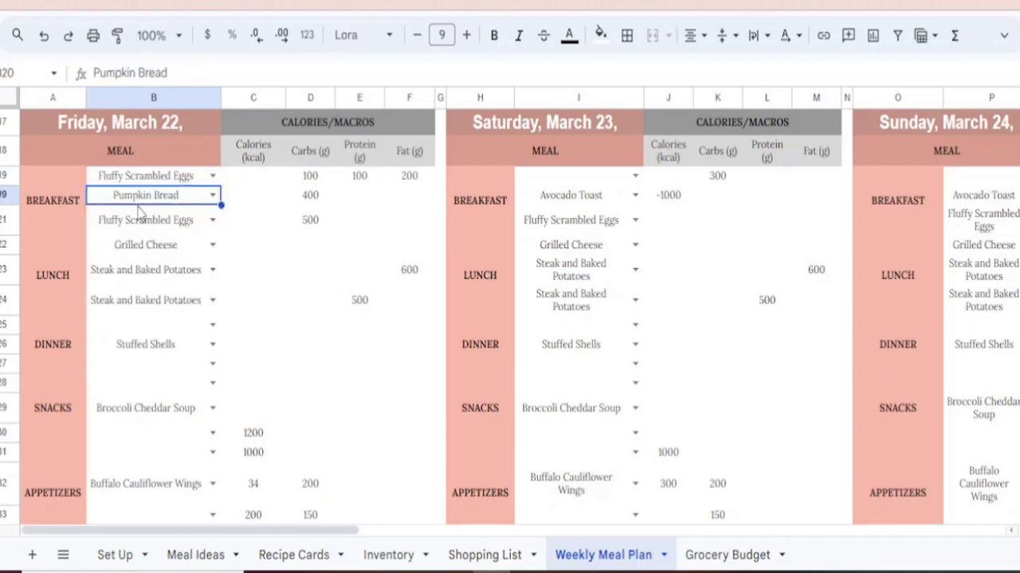
- Enter breakfast calories of 200, 399 and 100 for the three breakfast rows
{"action": "left_click", "coordinate": [265, 180]}
{"action": "type", "text": "200"}
{"action": "key", "text": "Return"}
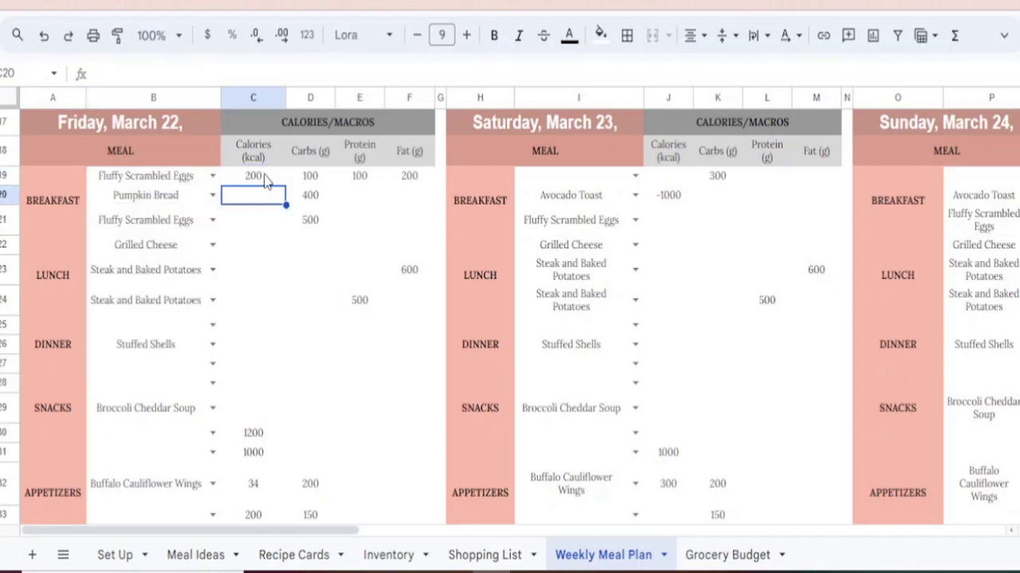
{"action": "type", "text": "399"}
{"action": "key", "text": "Return"}
{"action": "type", "text": "100"}
{"action": "key", "text": "Return"}
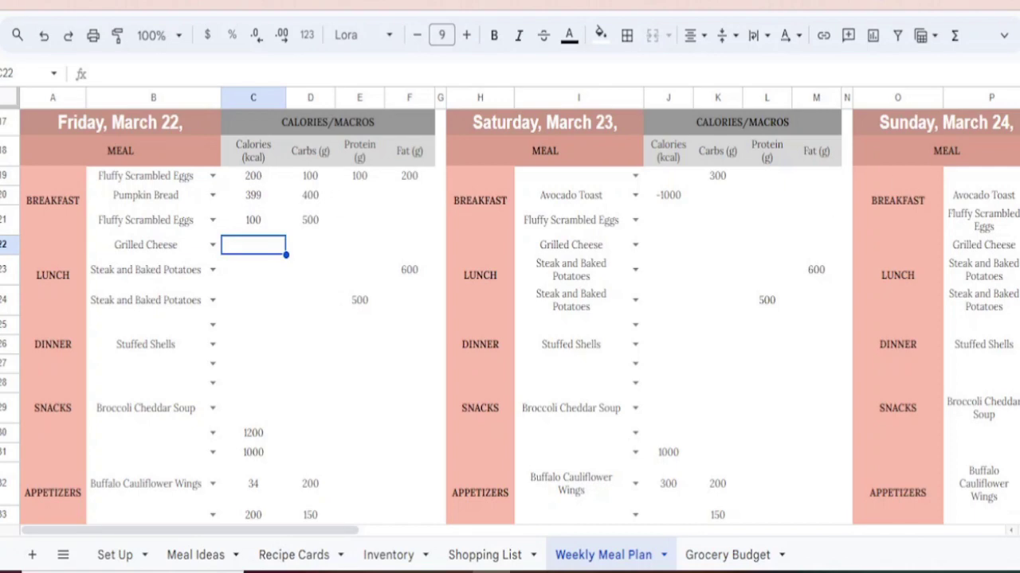
- Check the remaining carbs and protein formulas in D36 and E36
{"action": "scroll", "coordinate": [428, 380], "scroll_direction": "down", "scroll_amount": 2}
{"action": "scroll", "coordinate": [428, 380], "scroll_direction": "down", "scroll_amount": 1}
{"action": "left_click", "coordinate": [327, 478]}
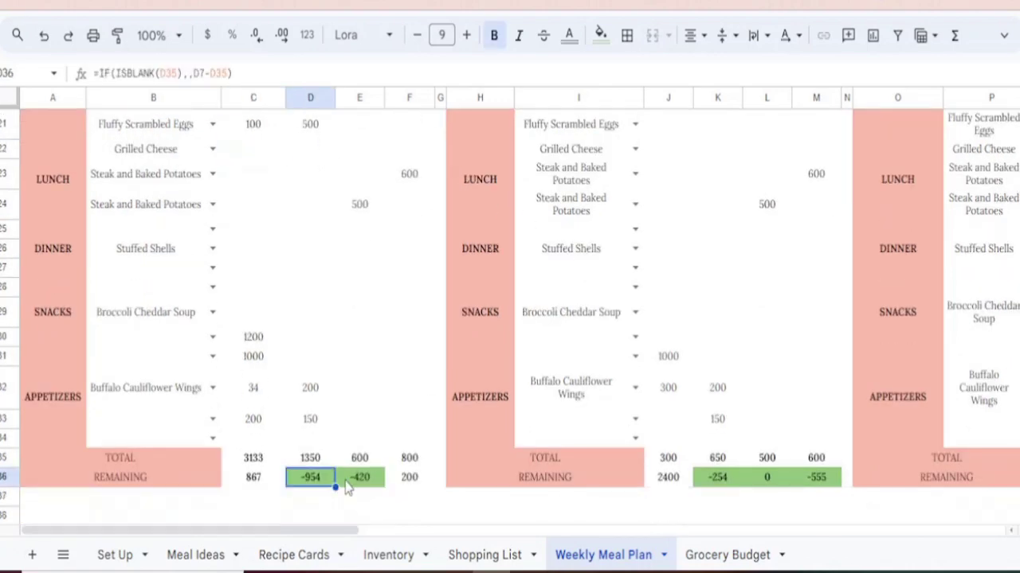
{"action": "left_click", "coordinate": [362, 478]}
{"action": "scroll", "coordinate": [510, 319], "scroll_direction": "up", "scroll_amount": 5}
{"action": "scroll", "coordinate": [509, 319], "scroll_direction": "up", "scroll_amount": 1}
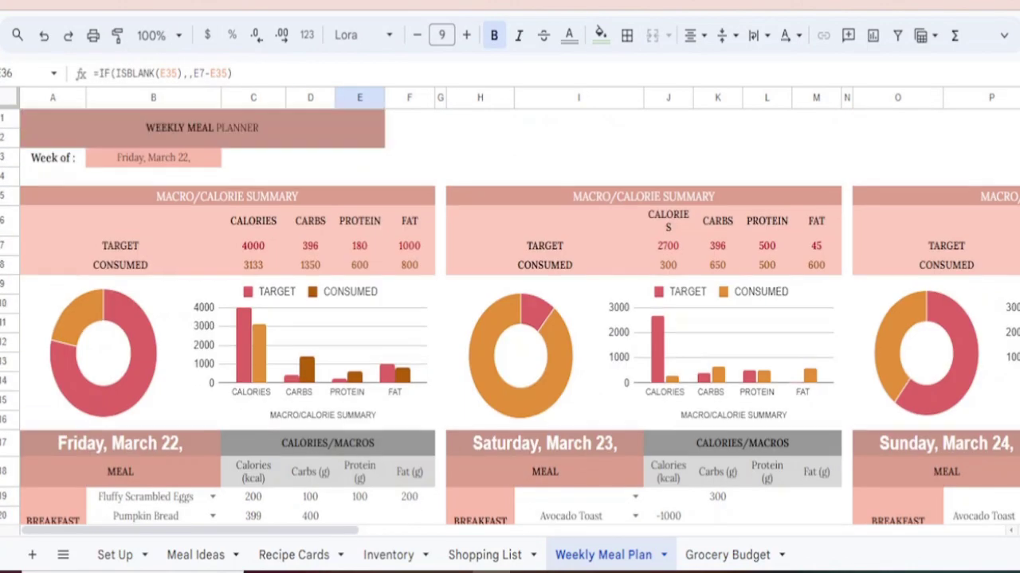
- Enter costs per meal of 1, 0.1, 0.11 and 0.22 for Bread, cheese, Spinich and Bacon
{"action": "left_click", "coordinate": [717, 555]}
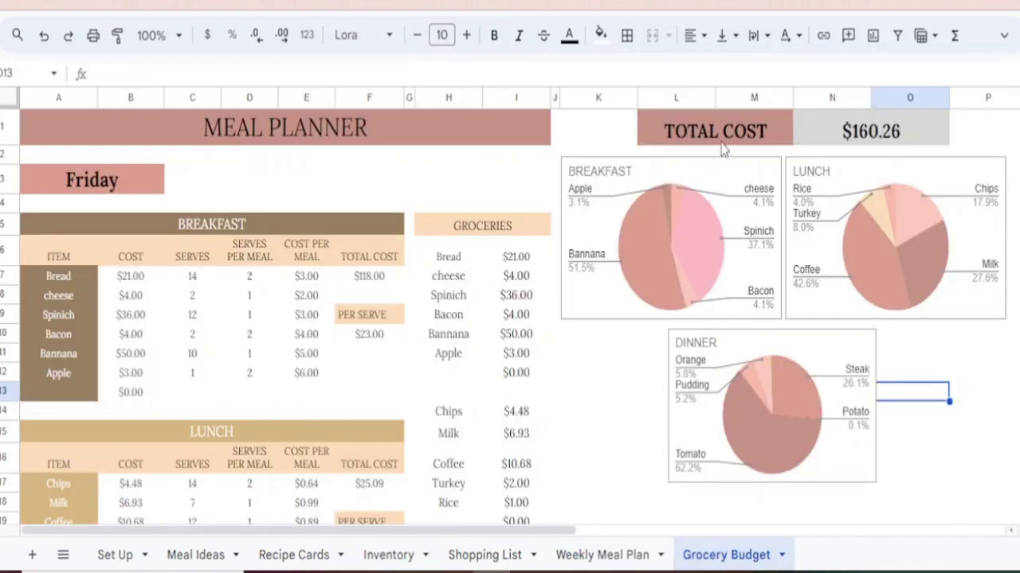
{"action": "key", "text": "ctrl+Up"}
{"action": "left_click", "coordinate": [304, 280]}
{"action": "type", "text": "1"}
{"action": "key", "text": "Return"}
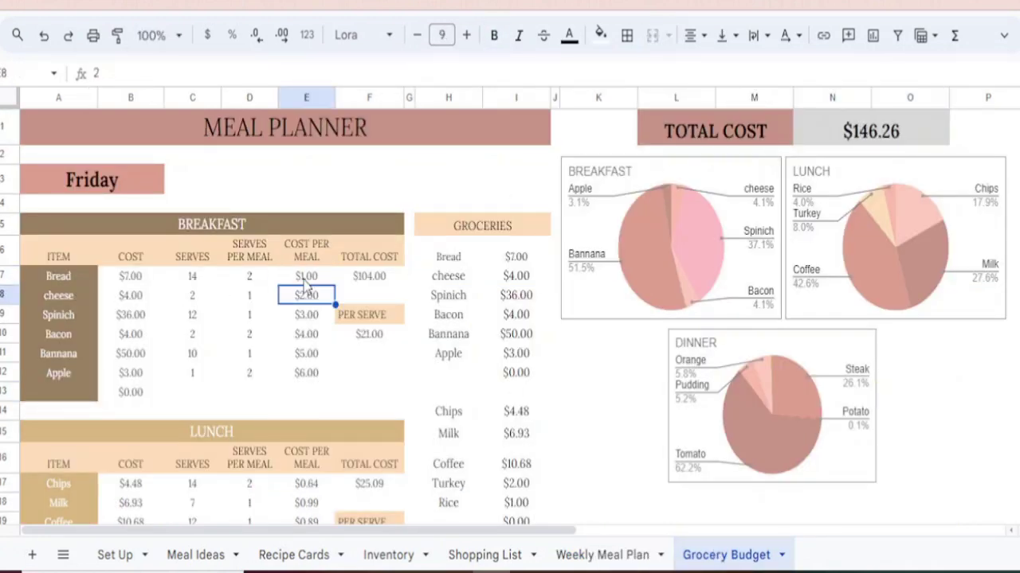
{"action": "type", "text": "0.1"}
{"action": "key", "text": "Return"}
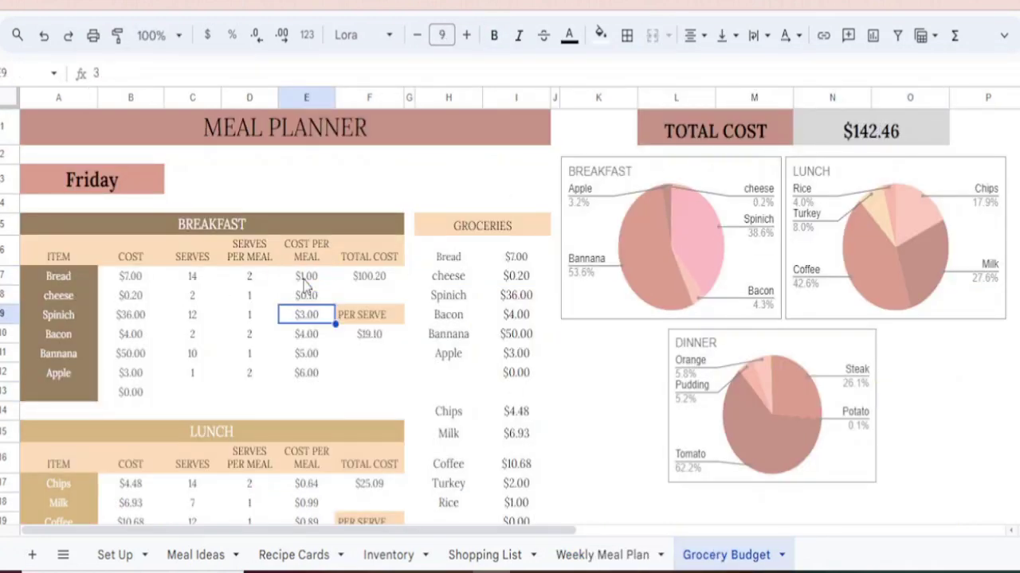
{"action": "type", "text": "0.11"}
{"action": "key", "text": "Return"}
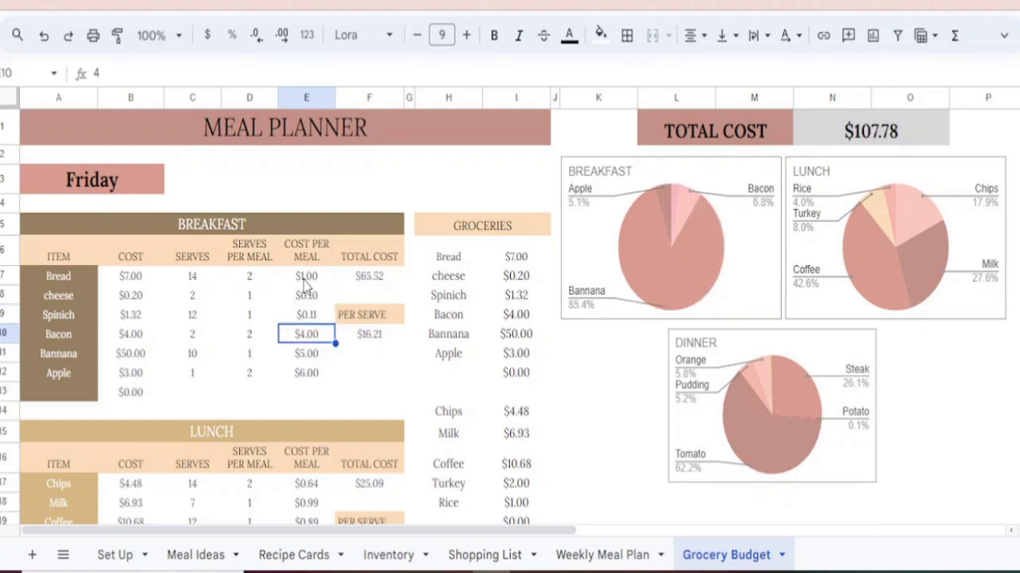
{"action": "type", "text": "0.22"}
{"action": "key", "text": "Return"}
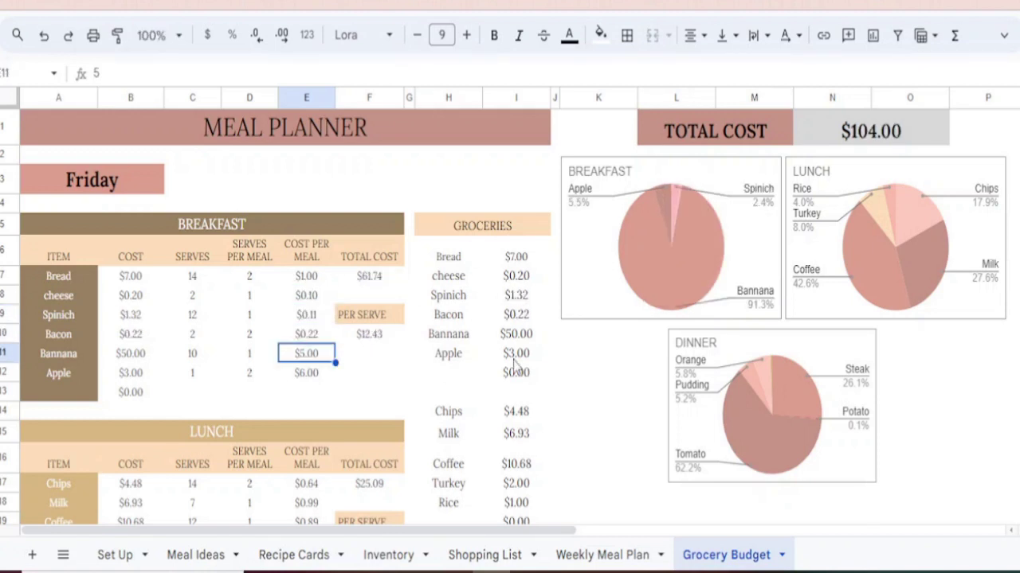
{"action": "left_click", "coordinate": [896, 135]}
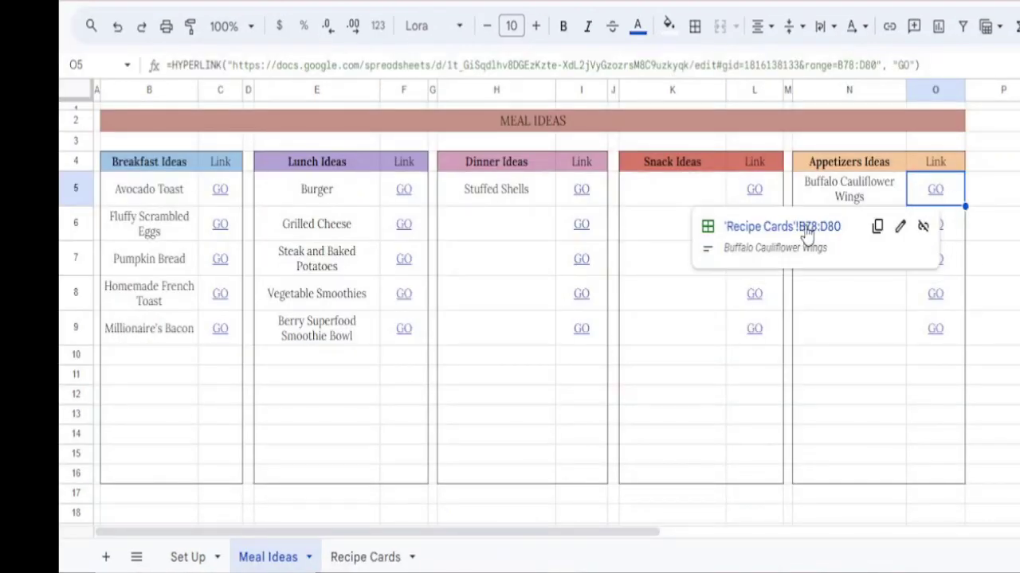
- Visit the Buffalo Cauliflower Wings, Burger and Avocado Toast recipe cards, then return to Meal Ideas
{"action": "left_click", "coordinate": [807, 231]}
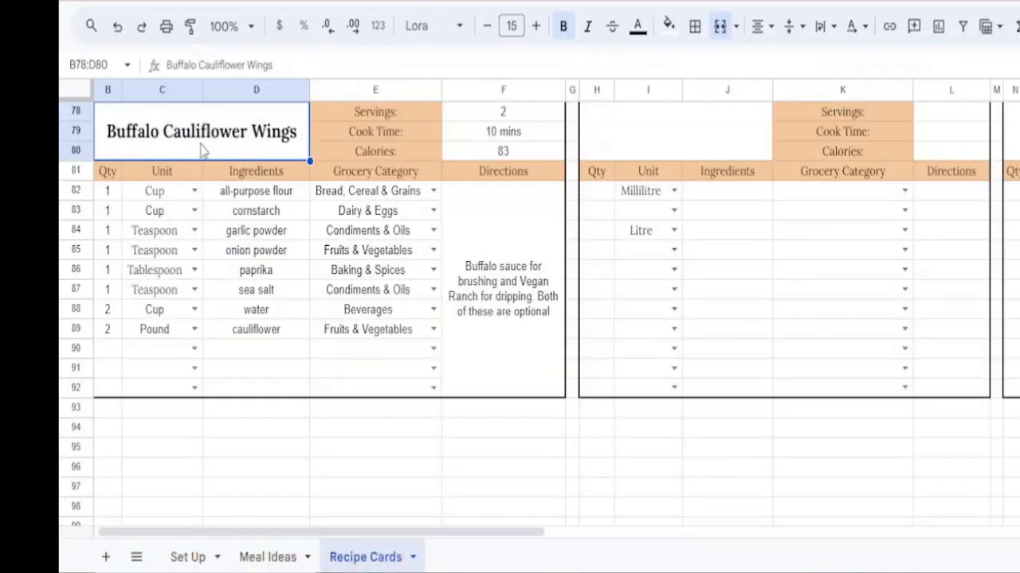
{"action": "left_click", "coordinate": [268, 557]}
{"action": "left_click", "coordinate": [404, 189]}
{"action": "left_click", "coordinate": [462, 231]}
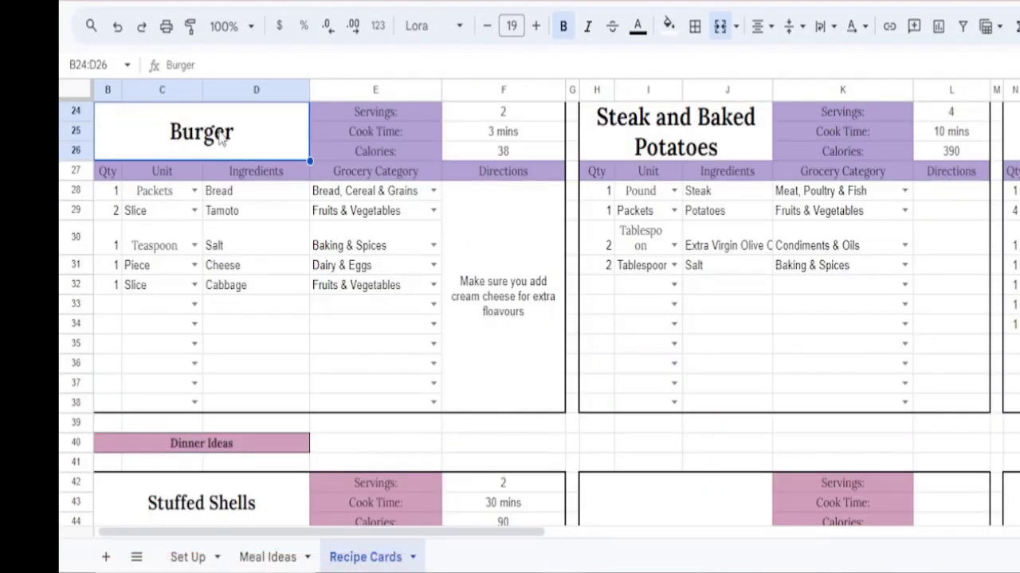
{"action": "left_click", "coordinate": [268, 558]}
{"action": "left_click", "coordinate": [220, 219]}
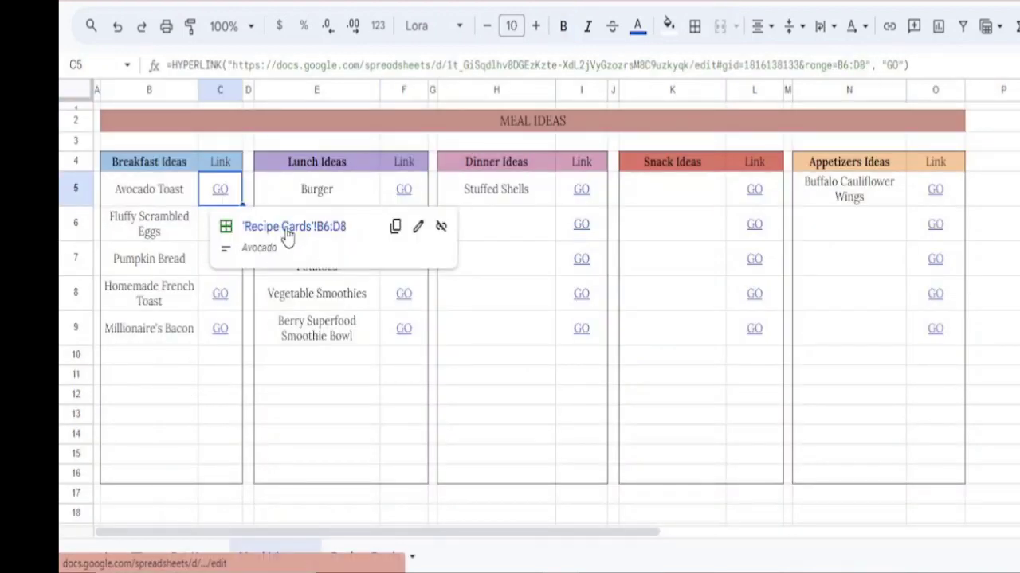
{"action": "left_click", "coordinate": [271, 225]}
{"action": "left_click", "coordinate": [268, 557]}
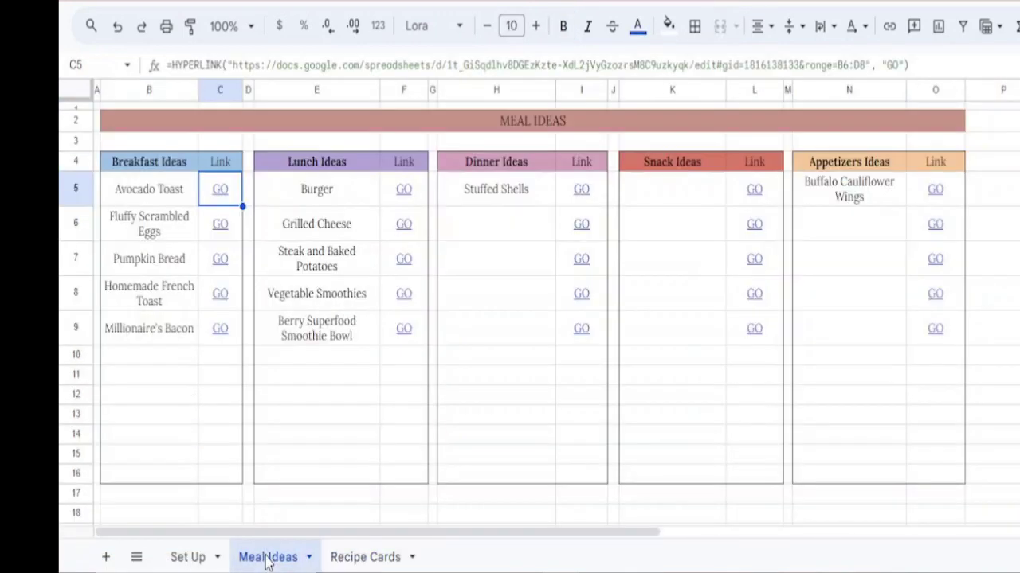
- Add 'Broccoli Cheddar Soup' under Snack Ideas and follow its GO link to the blank snack card
{"action": "left_click", "coordinate": [659, 184]}
{"action": "type", "text": "B"}
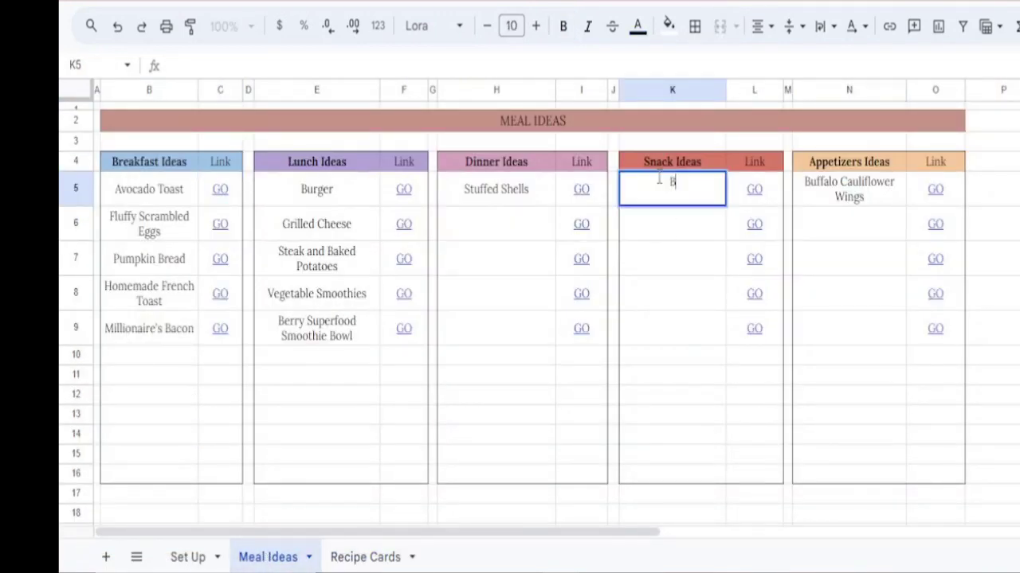
{"action": "type", "text": "roccoli Ch"}
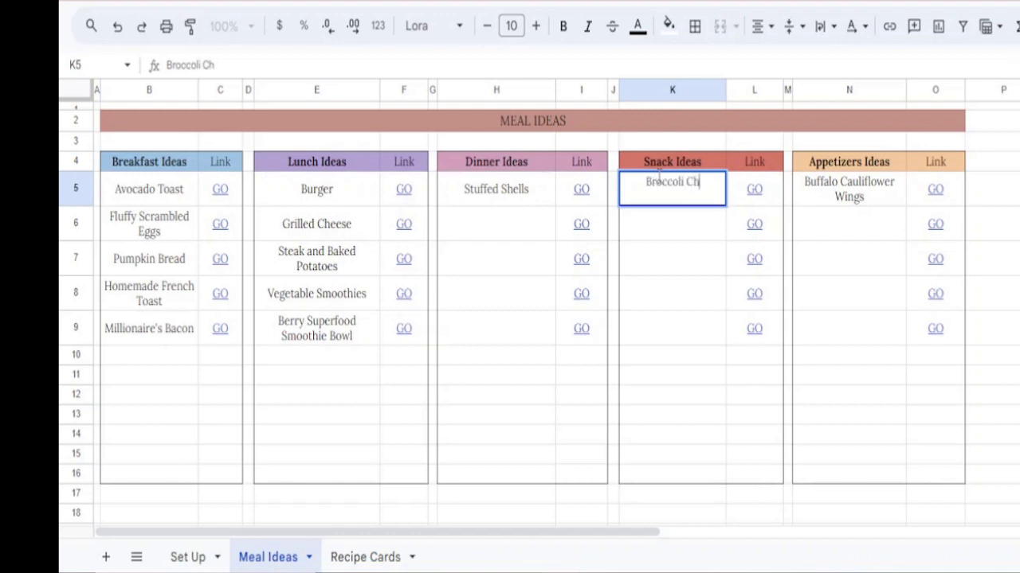
{"action": "type", "text": "eddar Soup"}
{"action": "key", "text": "Return"}
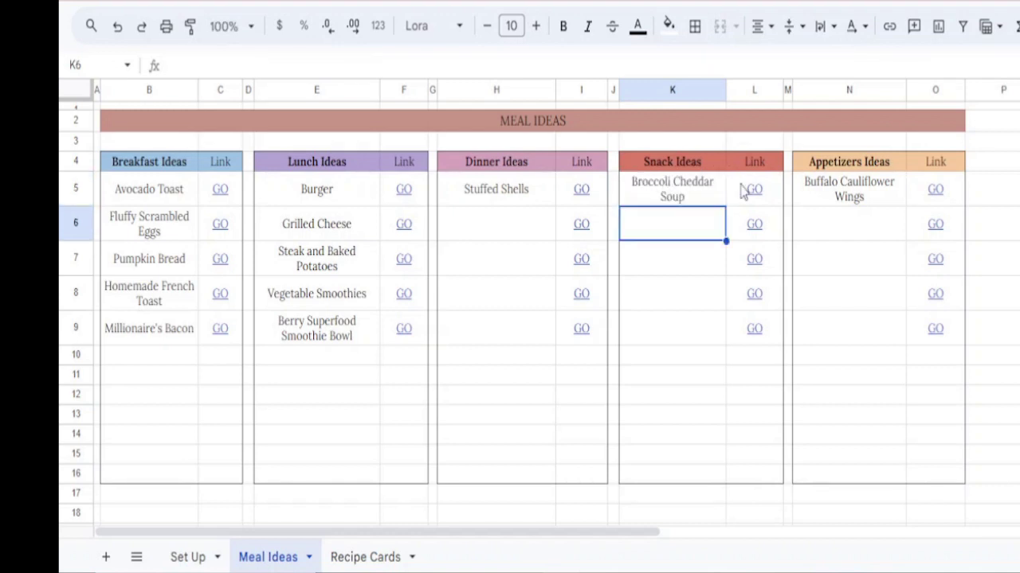
{"action": "left_click", "coordinate": [741, 192]}
{"action": "left_click", "coordinate": [794, 234]}
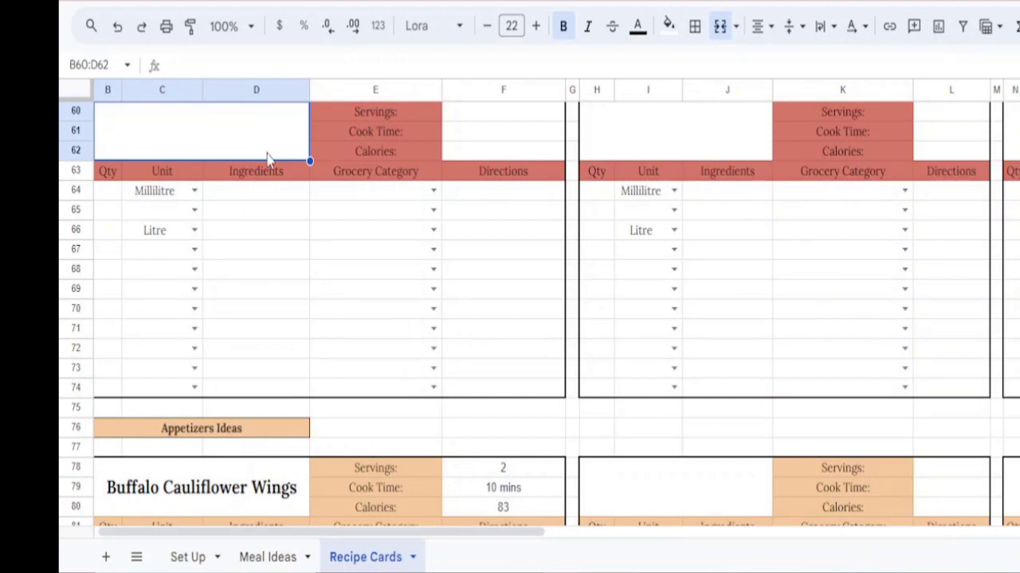
- Title the snack recipe card 'Broccoli Cheddar Soup' in the merged title cell
{"action": "type", "text": "Bricc"}
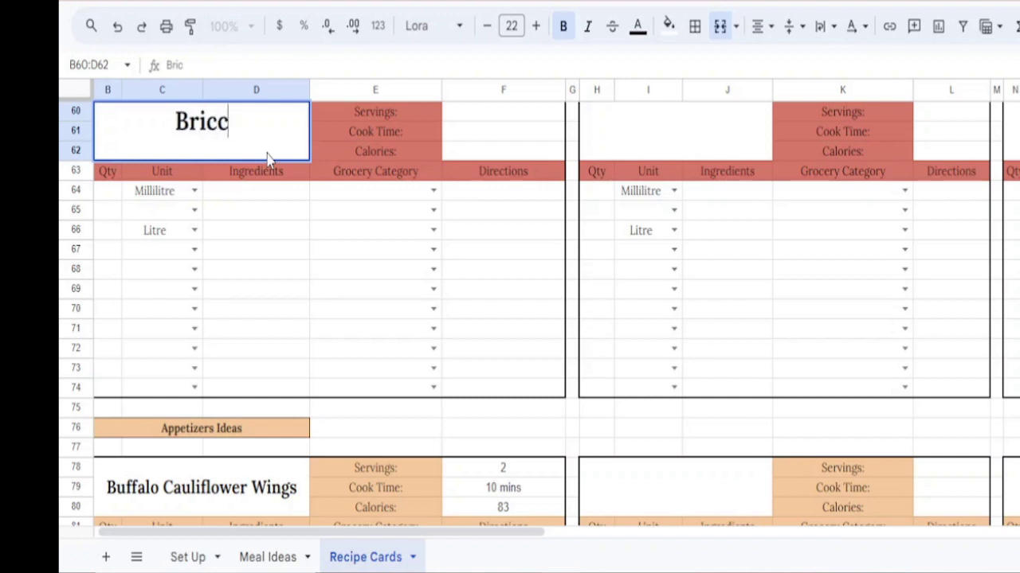
{"action": "key", "text": "BackSpace"}
{"action": "key", "text": "BackSpace"}
{"action": "key", "text": "BackSpace"}
{"action": "type", "text": "occoli "}
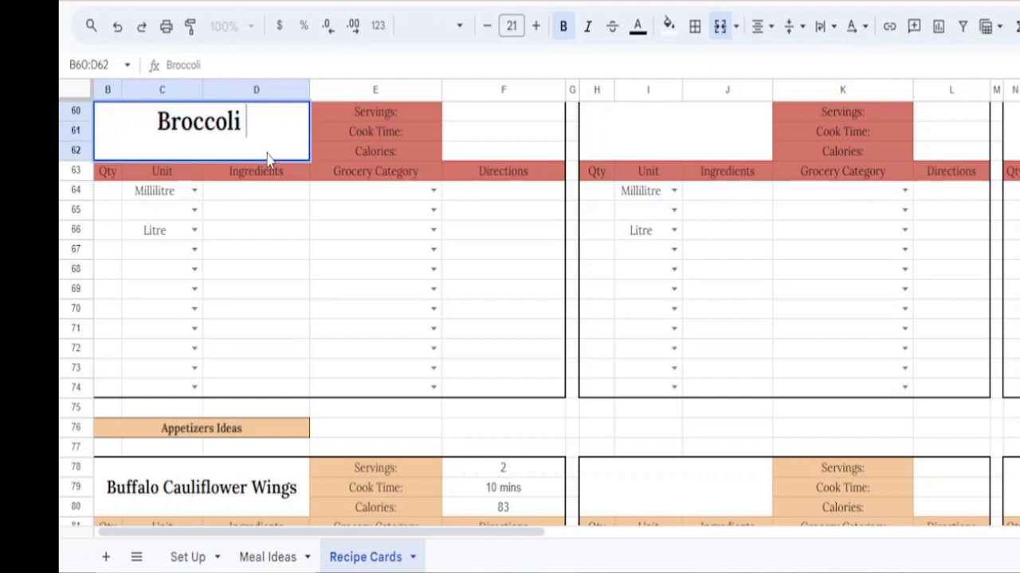
{"action": "type", "text": "Cheddar Soup"}
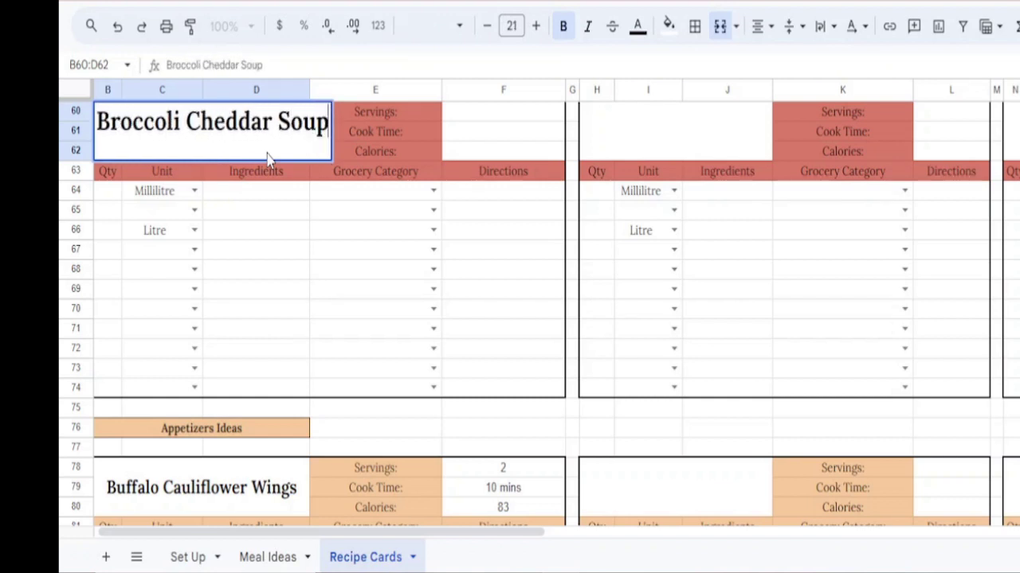
{"action": "key", "text": "ctrl+Return"}
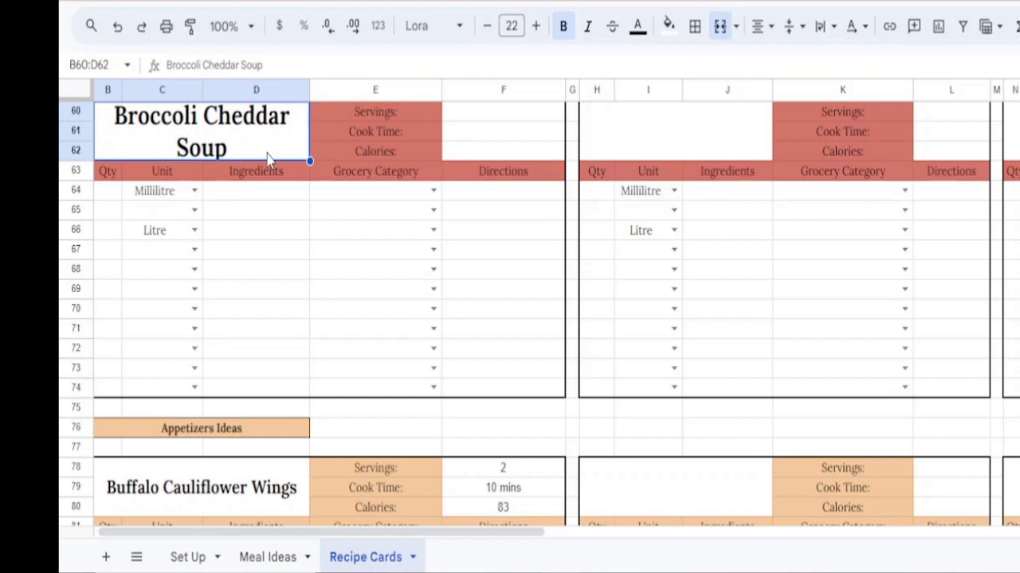
- Review alignment options for the Servings, Cook Time and Calories values and the ingredient table
{"action": "left_click_drag", "start_coordinate": [488, 111], "coordinate": [494, 153]}
{"action": "left_click", "coordinate": [760, 25]}
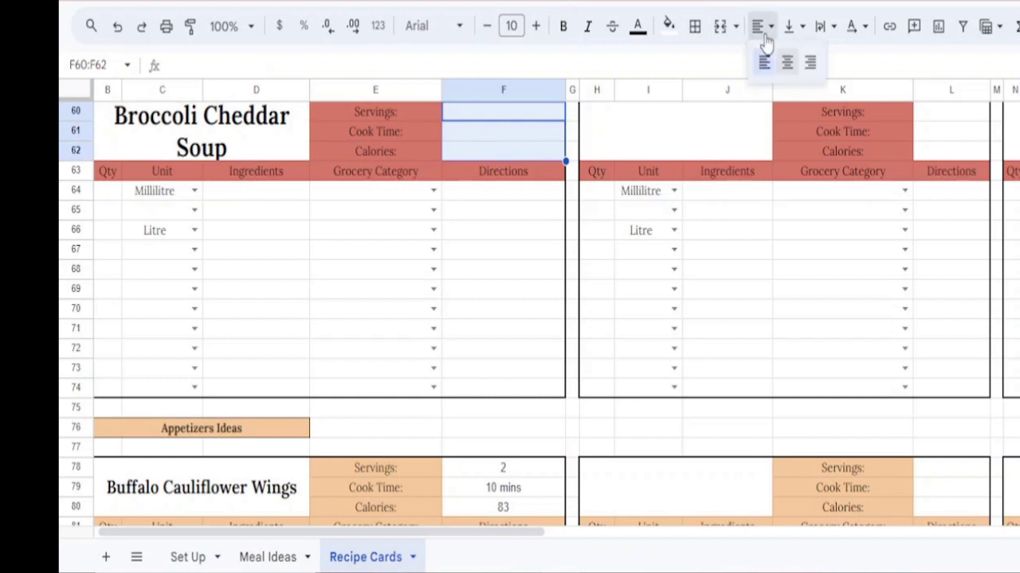
{"action": "left_click_drag", "start_coordinate": [108, 190], "coordinate": [546, 392]}
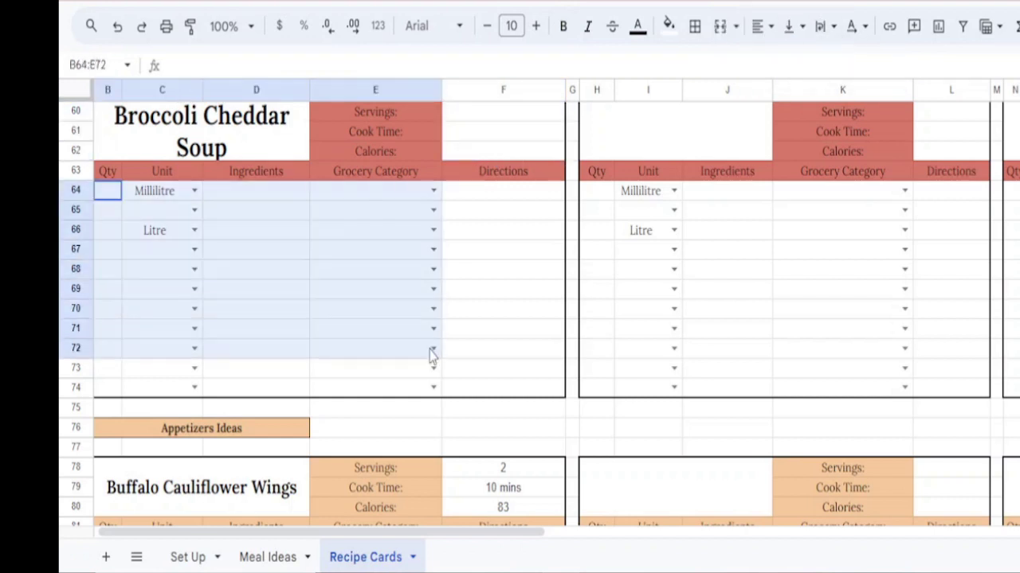
{"action": "left_click", "coordinate": [758, 25]}
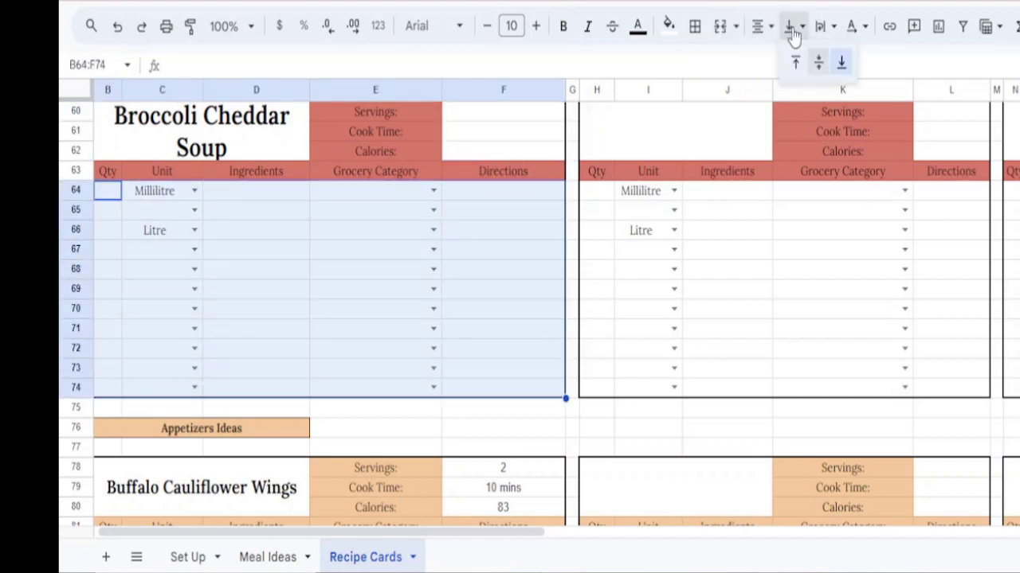
{"action": "left_click", "coordinate": [844, 62]}
- Enter 2 servings, a 1 hr cook time and 142 calories on the card
{"action": "left_click", "coordinate": [543, 112]}
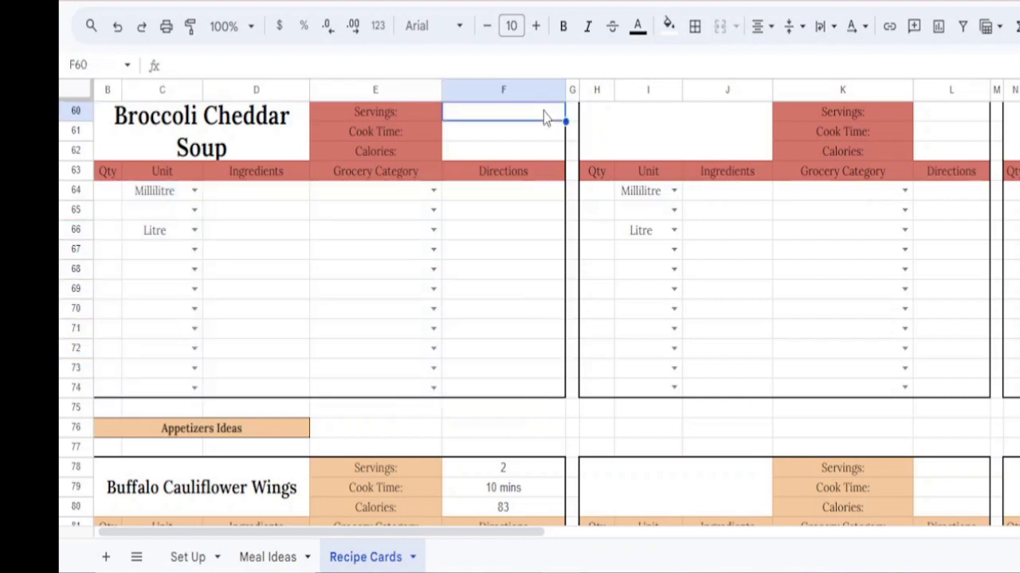
{"action": "type", "text": "2"}
{"action": "key", "text": "Return"}
{"action": "type", "text": "1 hr"}
{"action": "key", "text": "Return"}
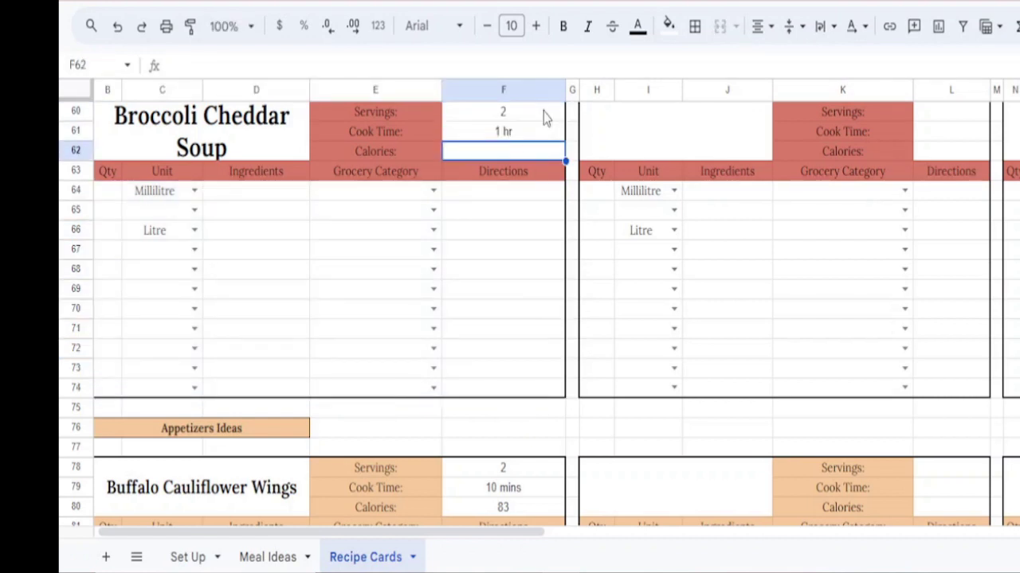
{"action": "type", "text": "29"}
{"action": "key", "text": "BackSpace"}
{"action": "key", "text": "BackSpace"}
{"action": "type", "text": "1"}
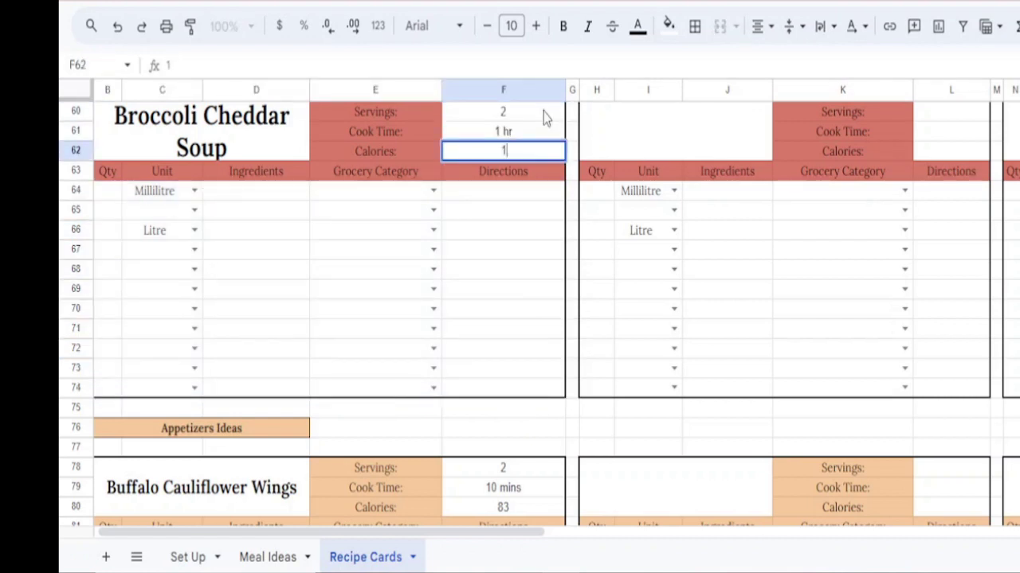
{"action": "type", "text": "42"}
{"action": "key", "text": "Return"}
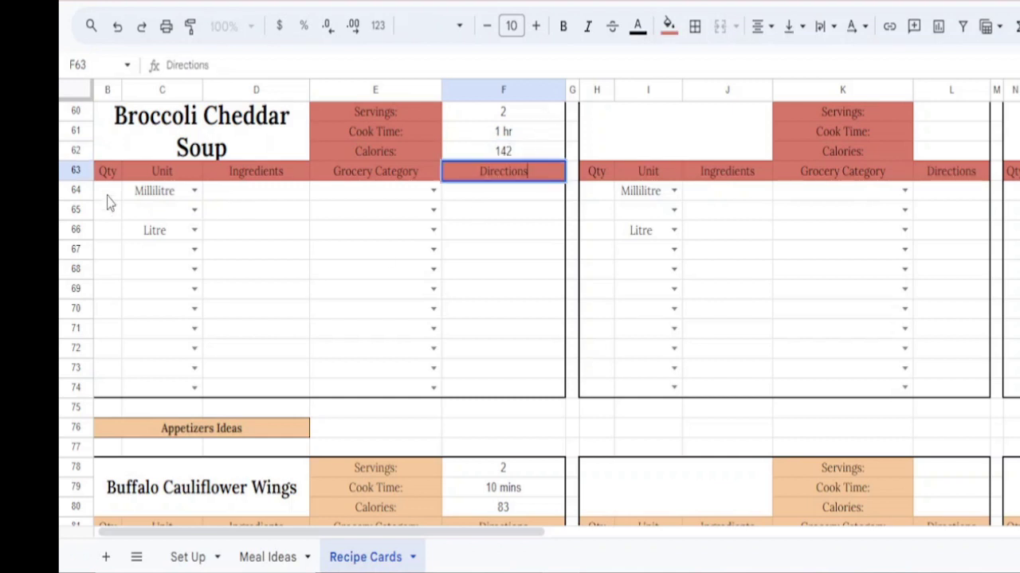
- Add 1 Teaspoon black pepper and list garlic cloves as the second ingredient
{"action": "left_click", "coordinate": [106, 195]}
{"action": "type", "text": "1"}
{"action": "left_click", "coordinate": [194, 191]}
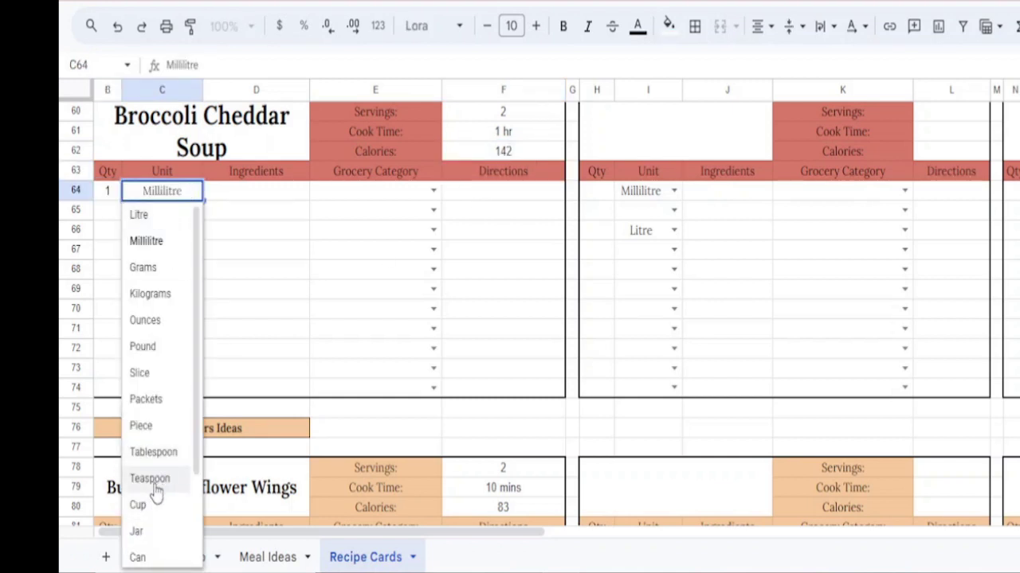
{"action": "left_click", "coordinate": [148, 477]}
{"action": "left_click", "coordinate": [255, 202]}
{"action": "type", "text": "bla"}
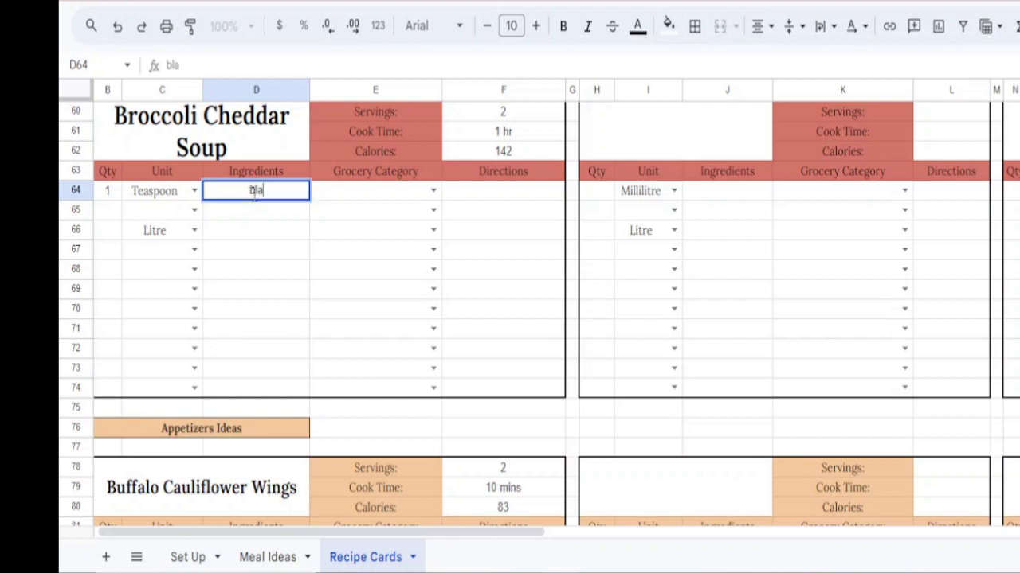
{"action": "type", "text": "ck pepper"}
{"action": "key", "text": "Return"}
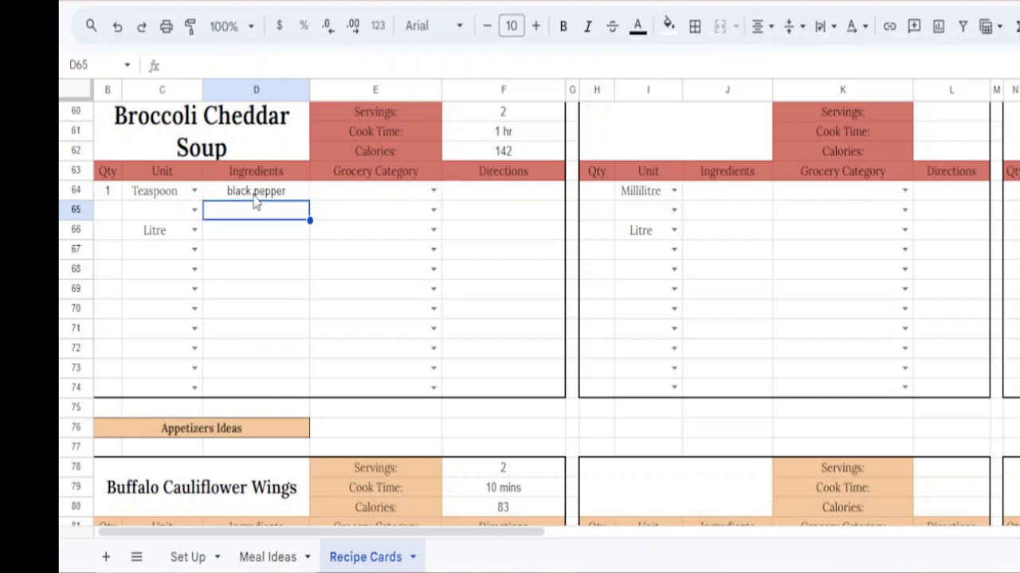
{"action": "type", "text": "garlic clo"}
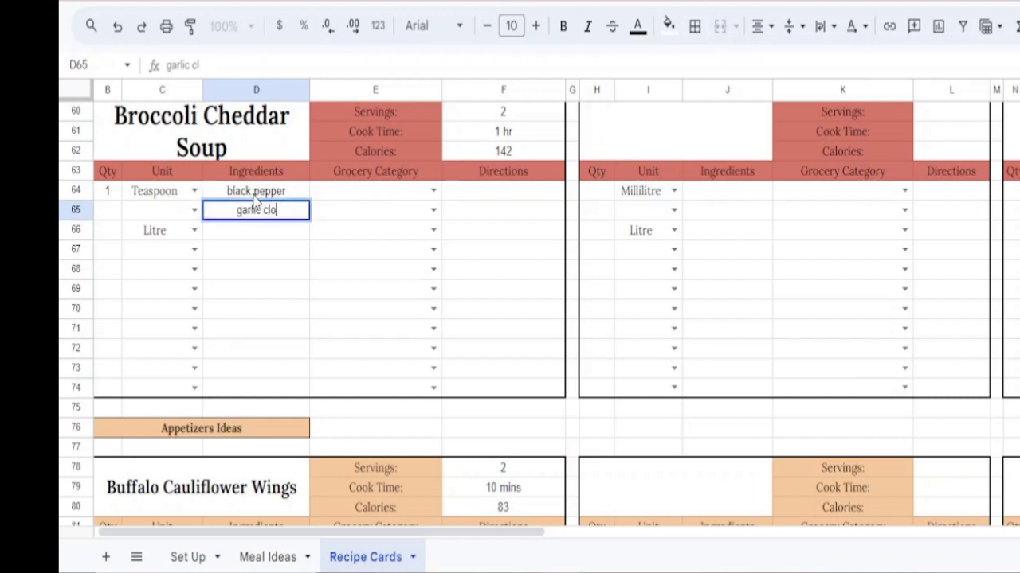
{"action": "type", "text": "ves"}
{"action": "key", "text": "Return"}
- Give garlic cloves 32 Teaspoon and add 1 Cup flour
{"action": "left_click", "coordinate": [107, 212]}
{"action": "type", "text": "32"}
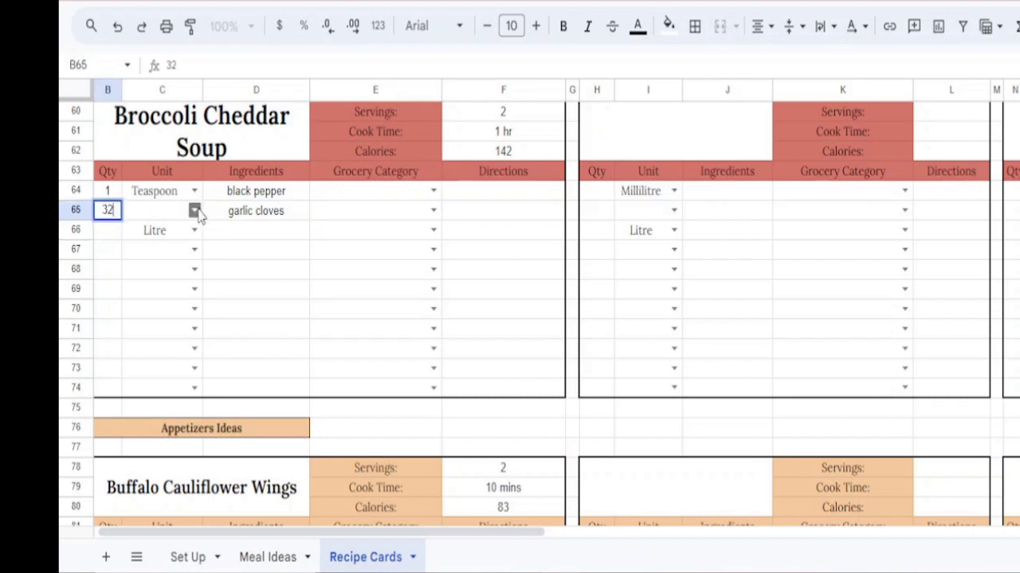
{"action": "left_click", "coordinate": [195, 210]}
{"action": "left_click", "coordinate": [151, 494]}
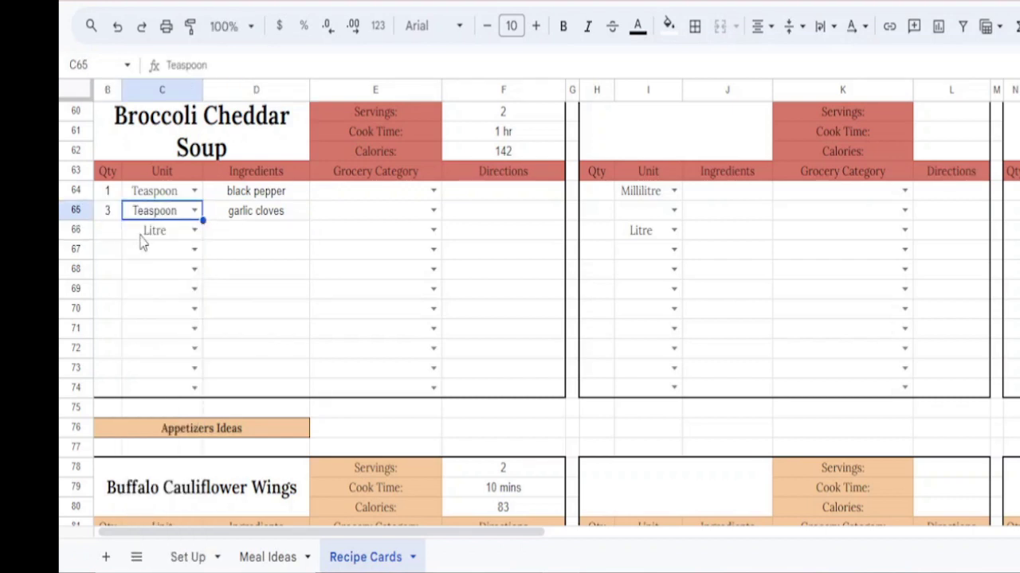
{"action": "left_click", "coordinate": [110, 231]}
{"action": "type", "text": "1"}
{"action": "left_click", "coordinate": [195, 230]}
{"action": "left_click", "coordinate": [139, 541]}
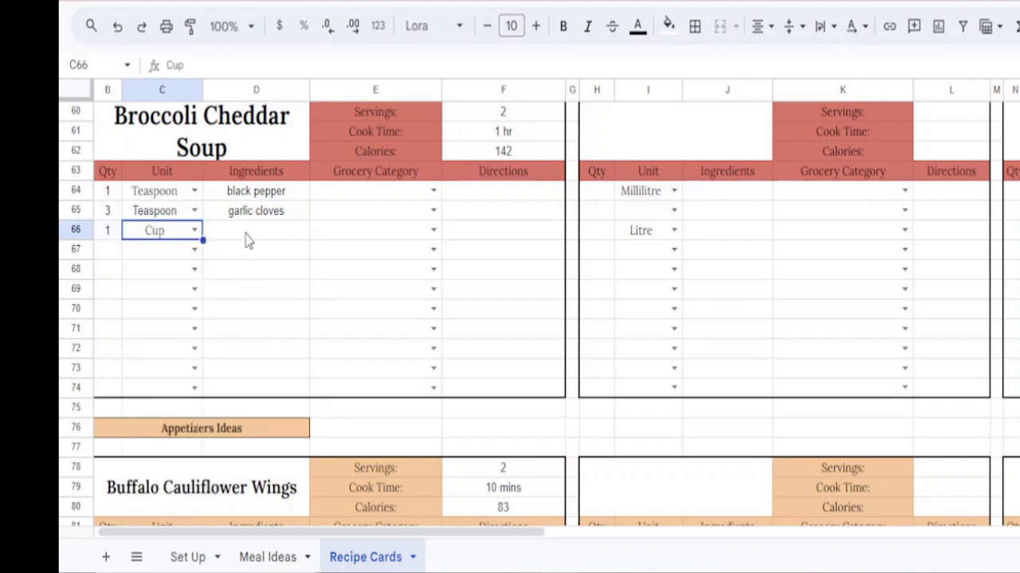
{"action": "left_click", "coordinate": [247, 239]}
{"action": "type", "text": "flour"}
{"action": "key", "text": "Return"}
- Add 2 Cup almond milk and list vegetable broth as the fifth ingredient
{"action": "left_click", "coordinate": [106, 252]}
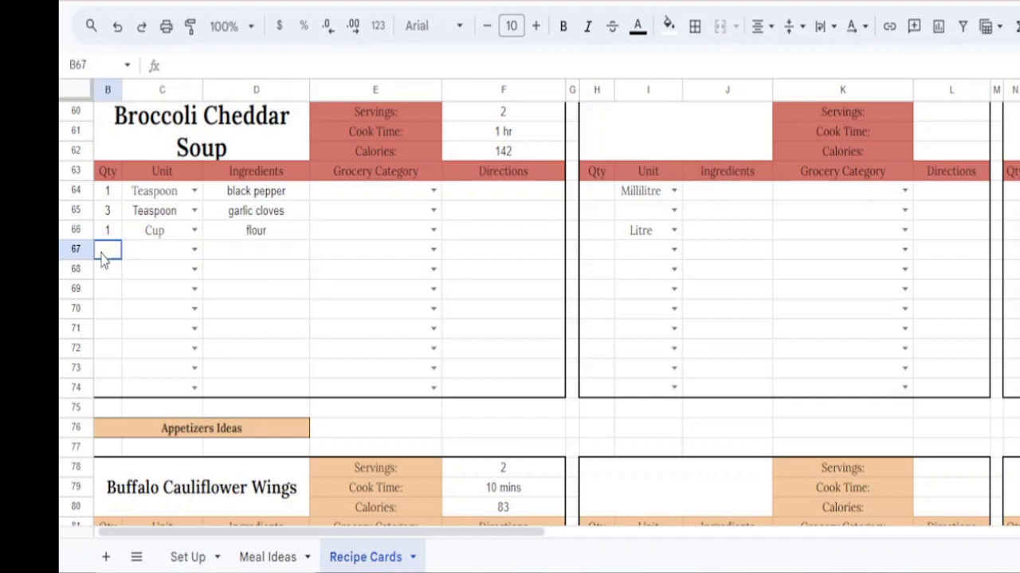
{"action": "type", "text": "2"}
{"action": "left_click", "coordinate": [194, 252]}
{"action": "left_click", "coordinate": [151, 561]}
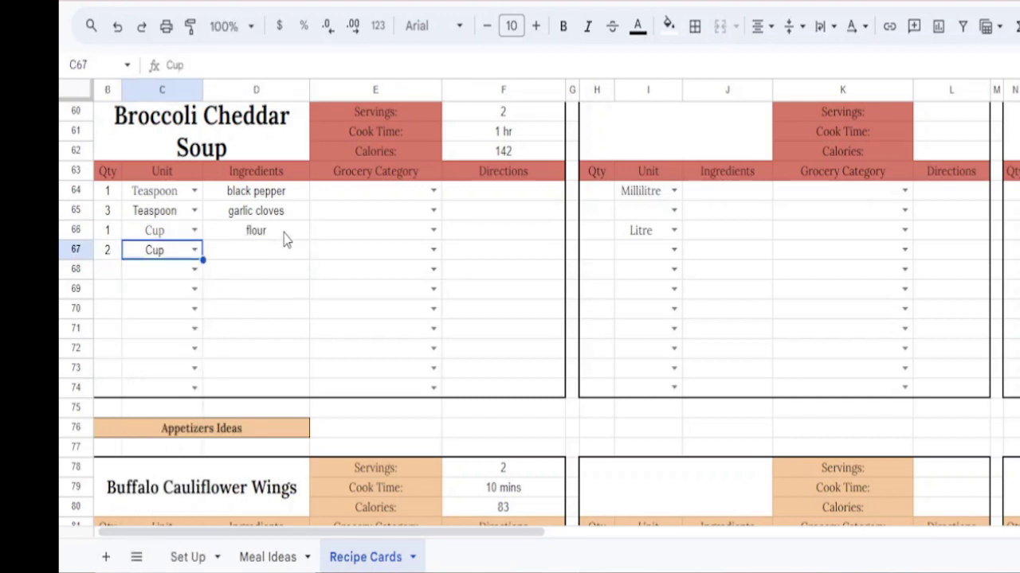
{"action": "left_click", "coordinate": [258, 262]}
{"action": "type", "text": "almond mil"}
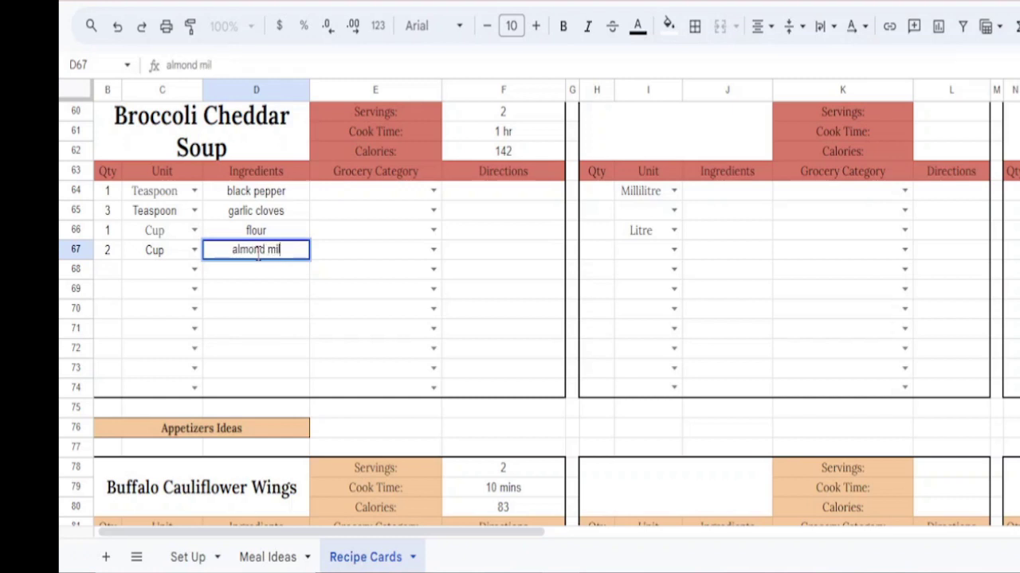
{"action": "type", "text": "k"}
{"action": "key", "text": "Return"}
{"action": "type", "text": "vegetable br"}
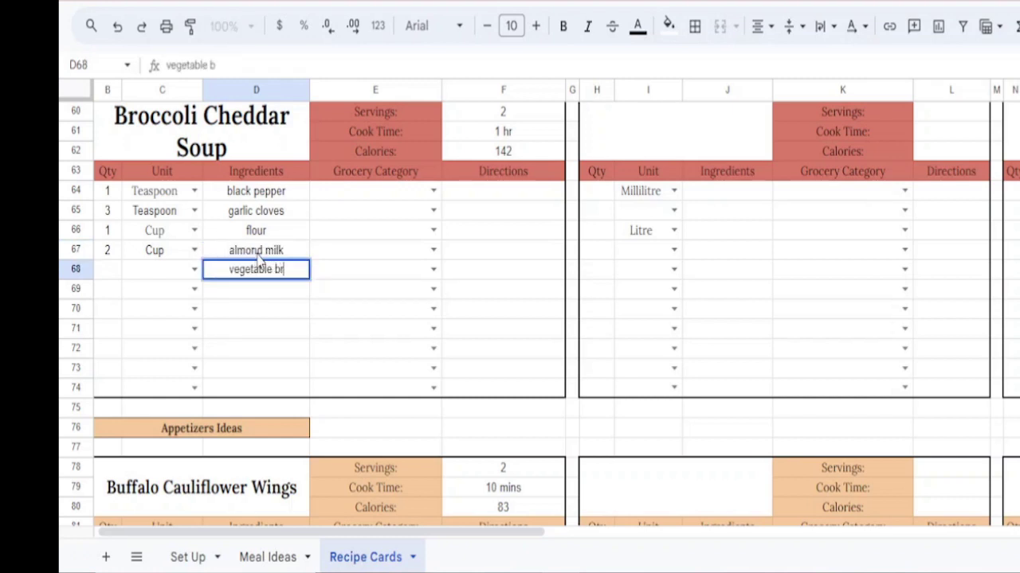
{"action": "type", "text": "oth"}
{"action": "key", "text": "Return"}
- Give vegetable broth 2 Cup and add 3 Cup chopped broccoli florets
{"action": "left_click", "coordinate": [114, 275]}
{"action": "type", "text": "2"}
{"action": "left_click", "coordinate": [193, 270]}
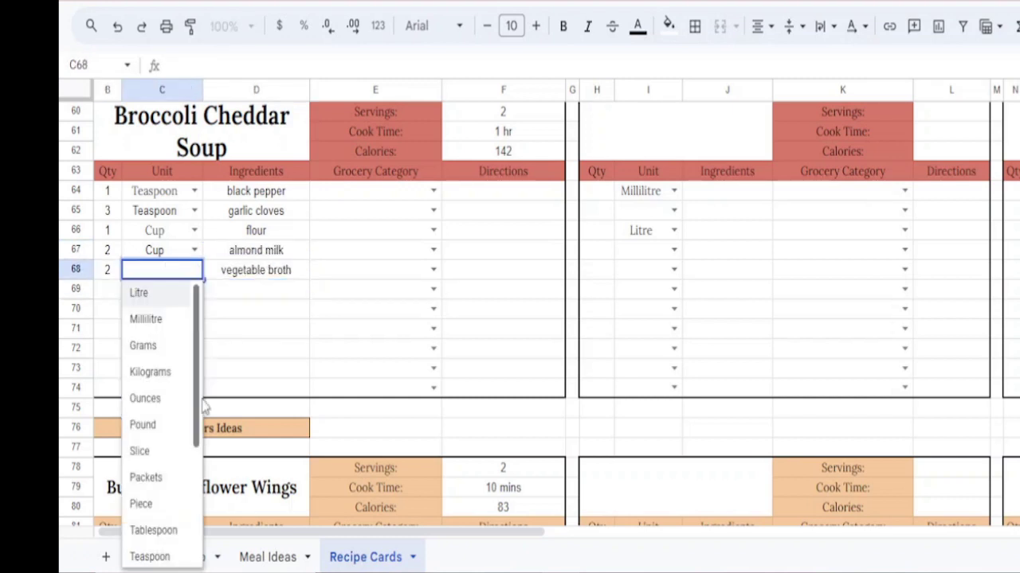
{"action": "scroll", "coordinate": [159, 478], "scroll_direction": "down", "scroll_amount": 3}
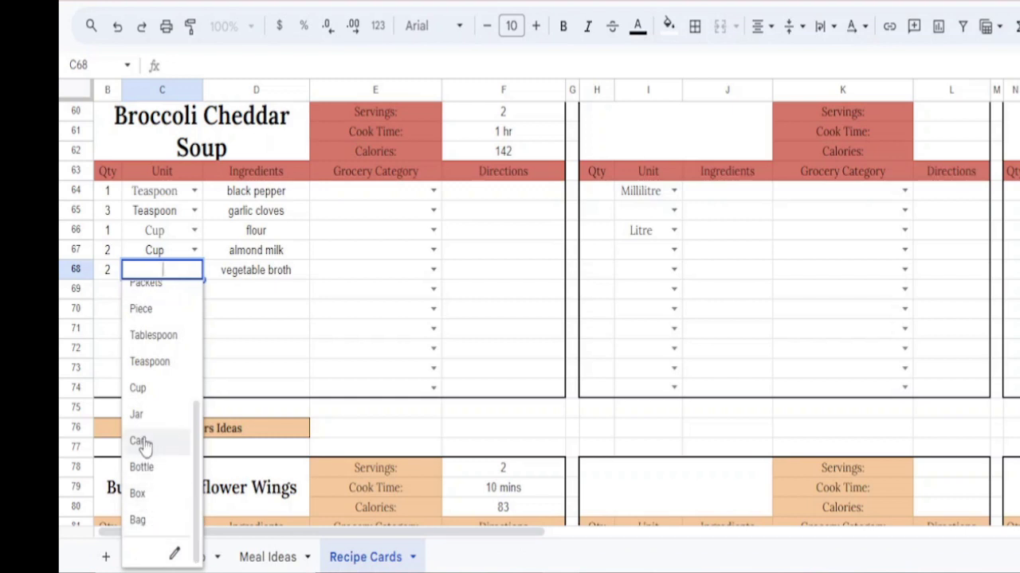
{"action": "left_click", "coordinate": [145, 392]}
{"action": "left_click", "coordinate": [115, 295]}
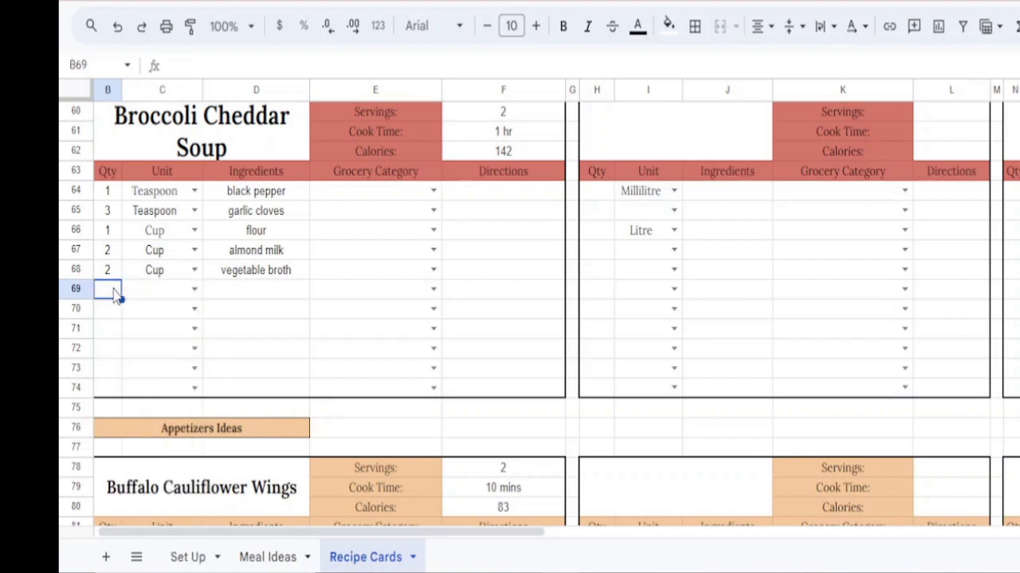
{"action": "type", "text": "3"}
{"action": "left_click", "coordinate": [194, 289]}
{"action": "scroll", "coordinate": [139, 444], "scroll_direction": "down", "scroll_amount": 3}
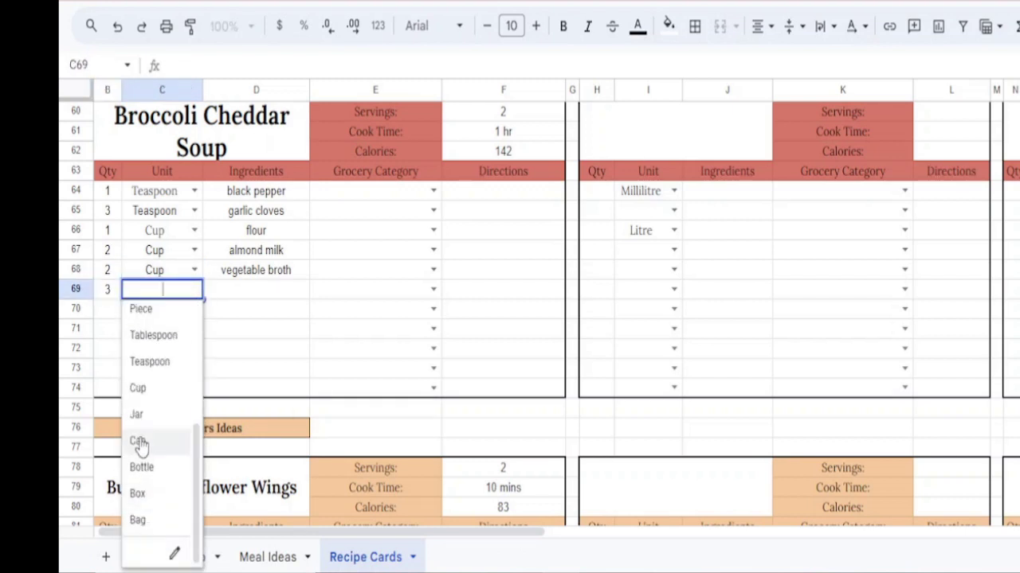
{"action": "left_click", "coordinate": [138, 389]}
{"action": "left_click", "coordinate": [243, 297]}
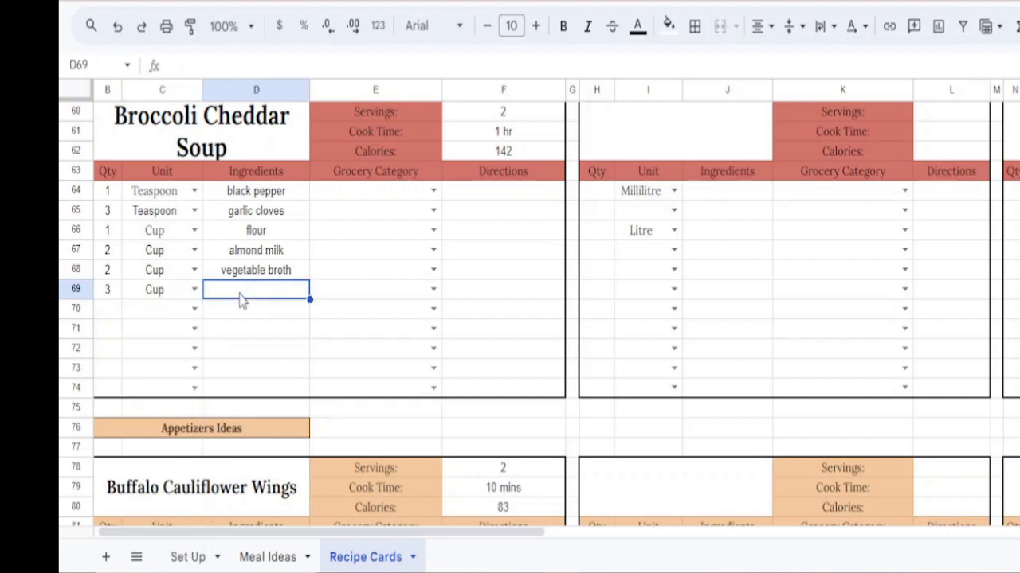
{"action": "type", "text": "chopped"}
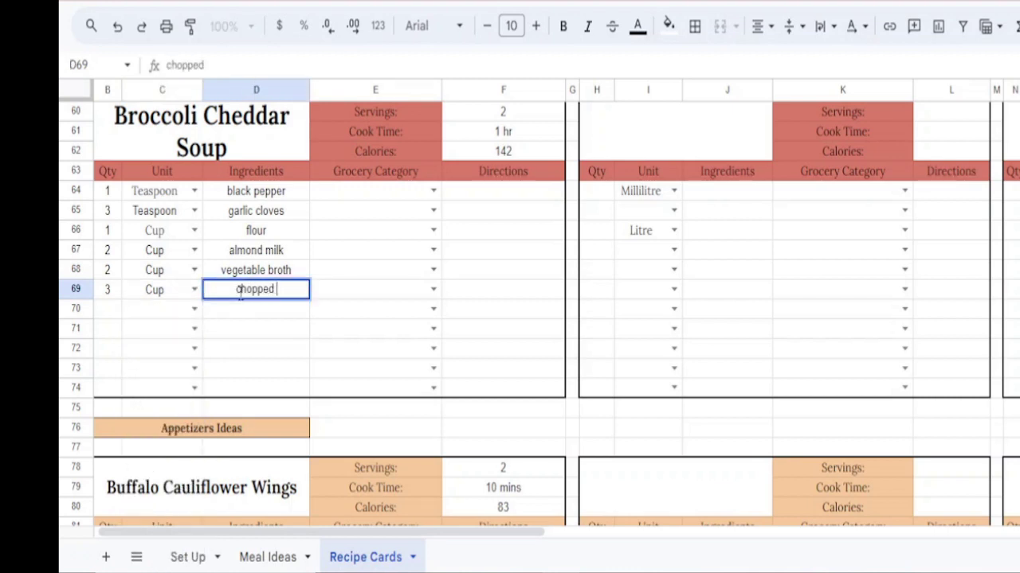
{"action": "type", "text": " broccoli"}
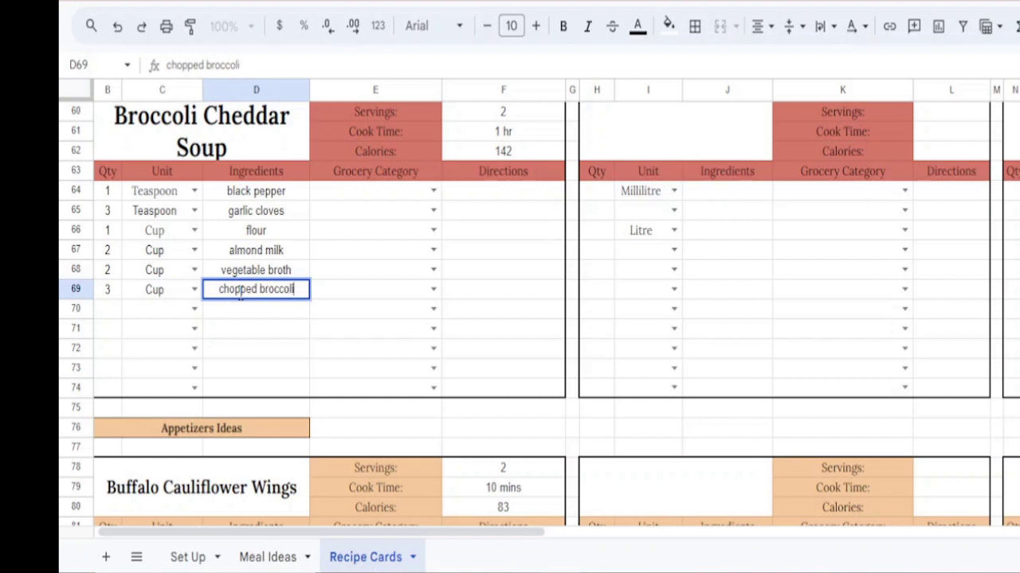
{"action": "type", "text": " florets"}
{"action": "key", "text": "Return"}
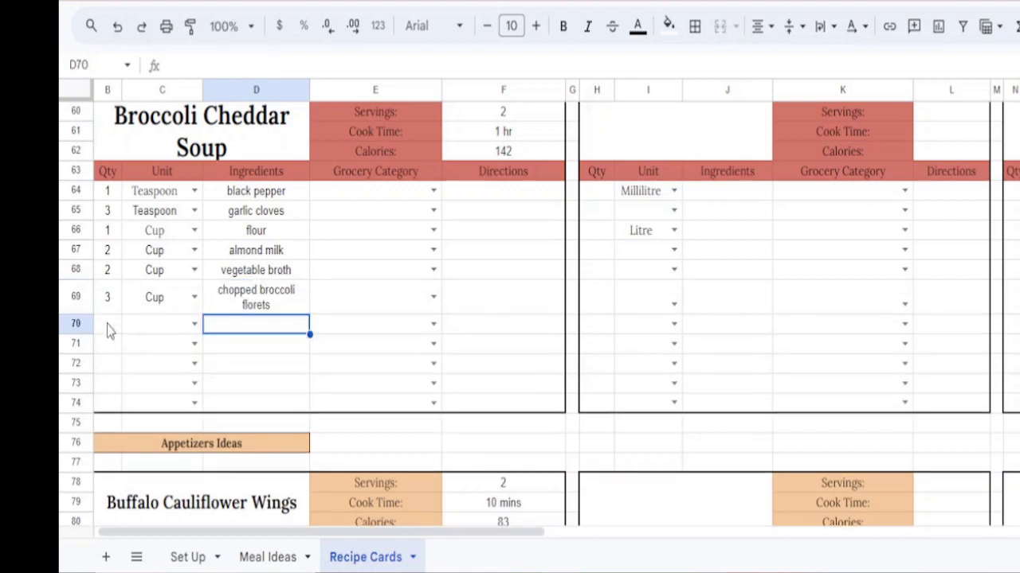
- Add 1 Piece carrot in row 70
{"action": "left_click", "coordinate": [106, 329]}
{"action": "type", "text": "1"}
{"action": "left_click", "coordinate": [194, 324]}
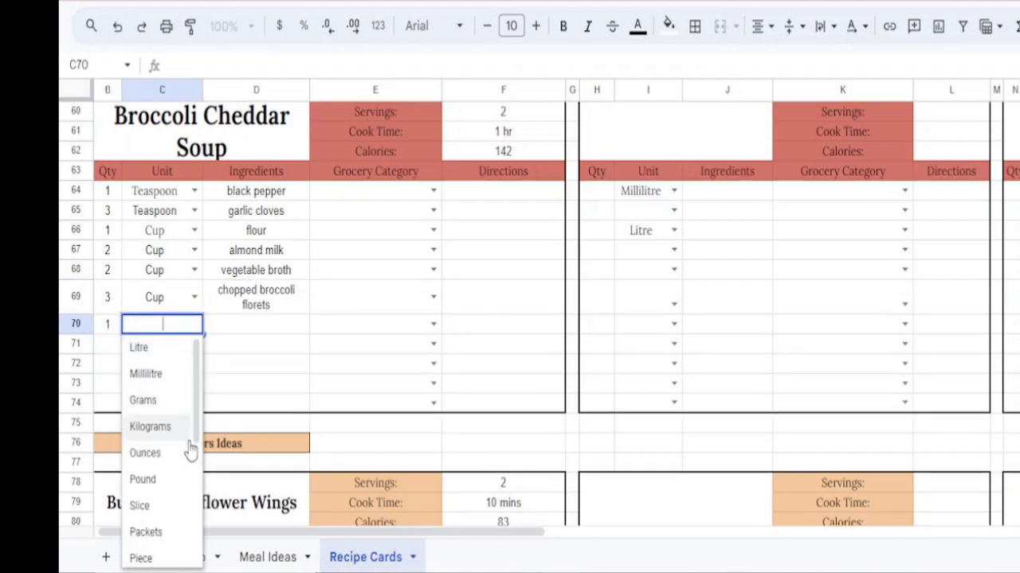
{"action": "left_click", "coordinate": [140, 557]}
{"action": "left_click", "coordinate": [263, 326]}
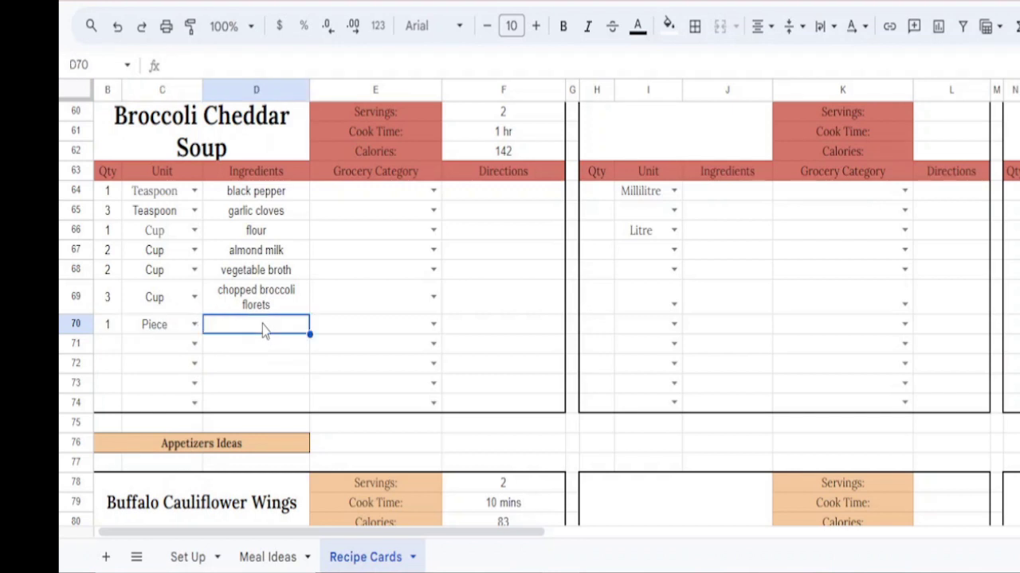
{"action": "type", "text": "carrot"}
{"action": "key", "text": "Return"}
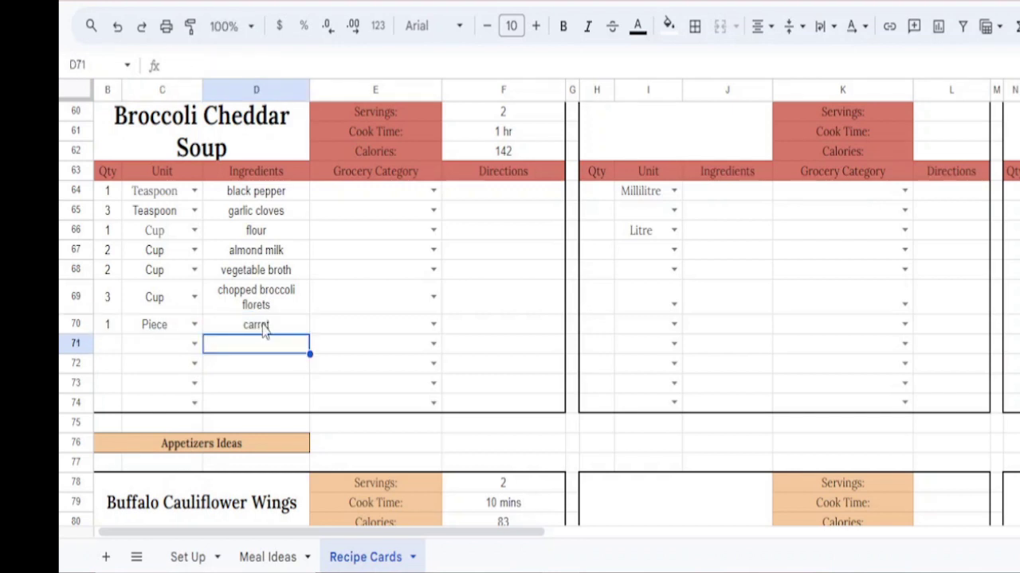
- Add 1 Teaspoon Dijon in row 71
{"action": "left_click", "coordinate": [108, 344]}
{"action": "type", "text": "1"}
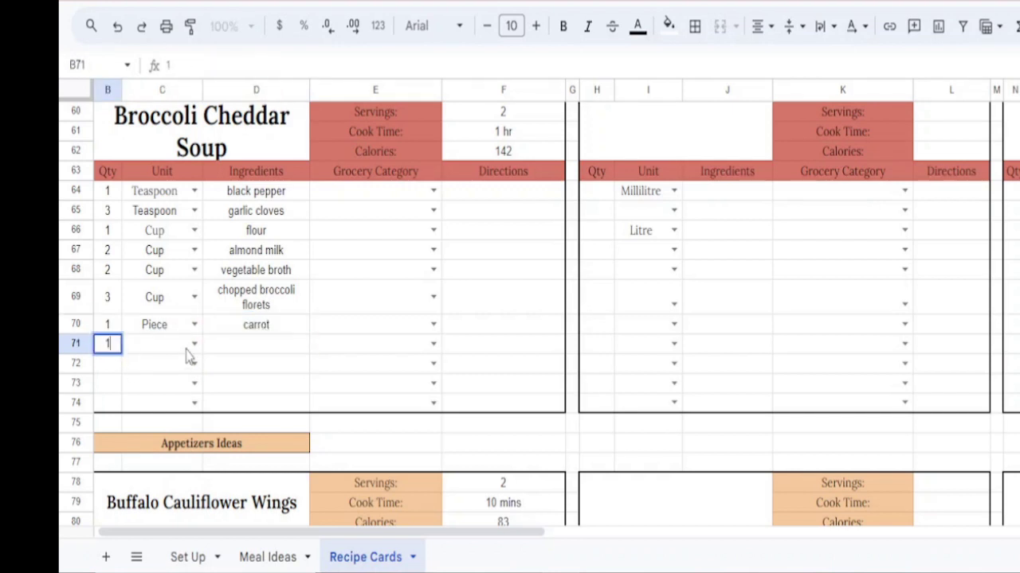
{"action": "left_click", "coordinate": [194, 344]}
{"action": "scroll", "coordinate": [189, 478], "scroll_direction": "down", "scroll_amount": 3}
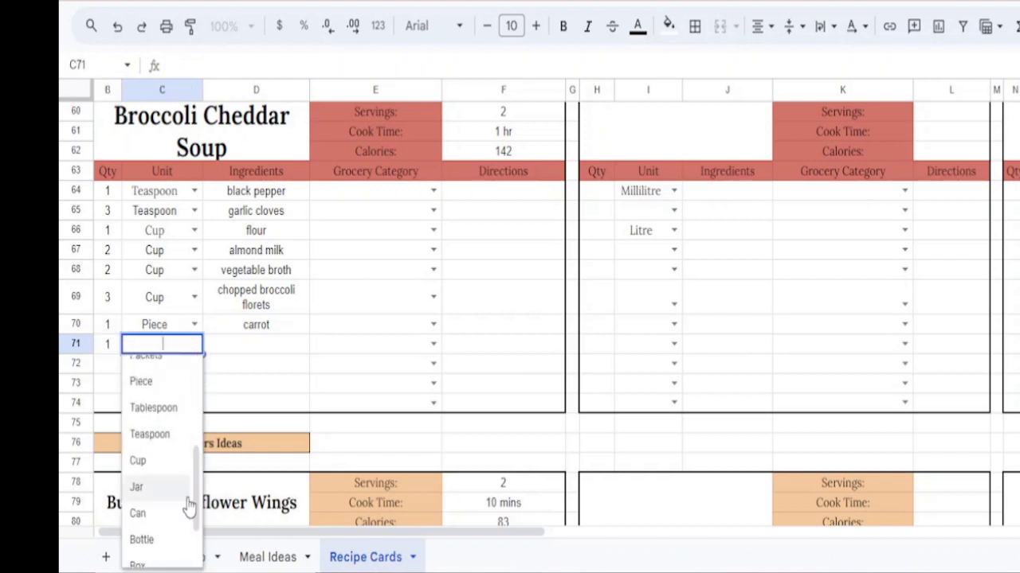
{"action": "left_click", "coordinate": [151, 432]}
{"action": "left_click", "coordinate": [230, 349]}
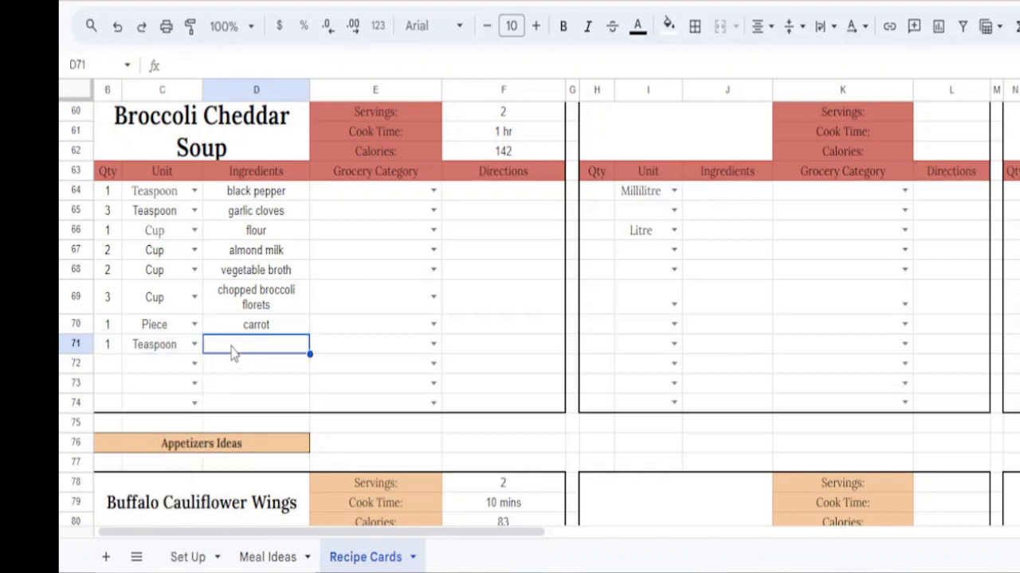
{"action": "type", "text": "Dijon"}
{"action": "key", "text": "Return"}
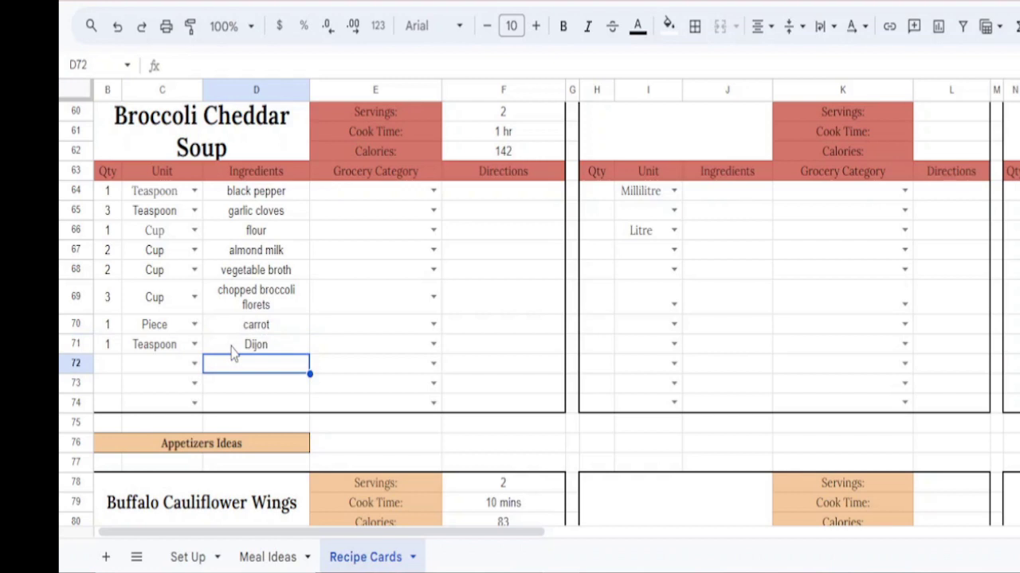
- Add 8 Ounces shredded cheddar cheese in row 72
{"action": "left_click", "coordinate": [112, 367]}
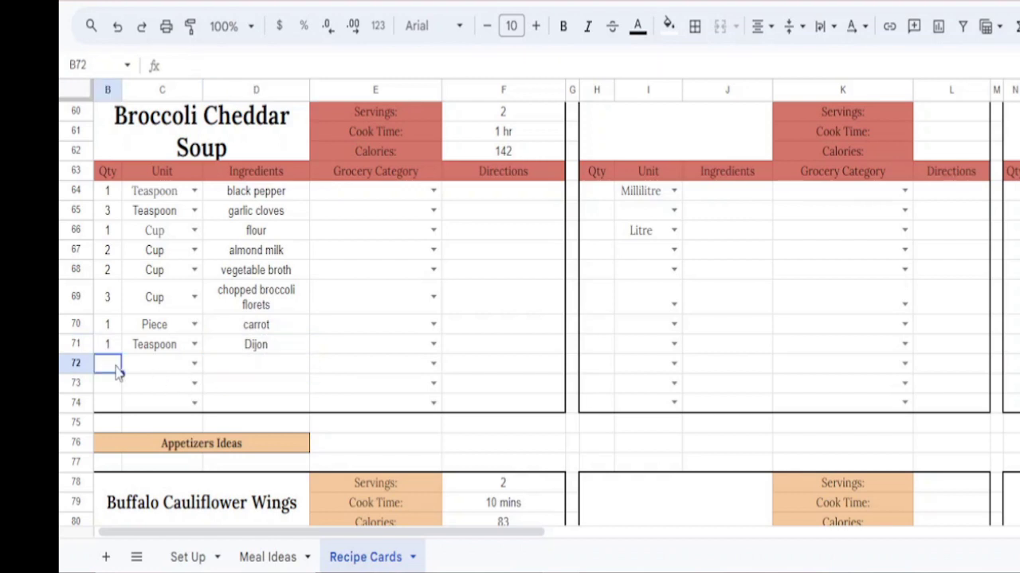
{"action": "type", "text": "8"}
{"action": "left_click", "coordinate": [192, 370]}
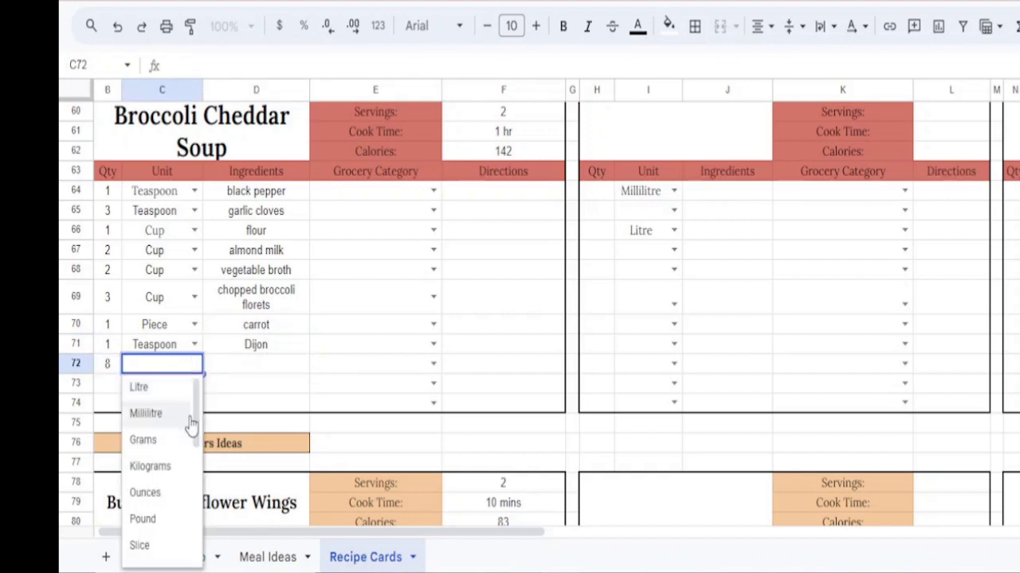
{"action": "left_click", "coordinate": [189, 487]}
{"action": "left_click", "coordinate": [248, 371]}
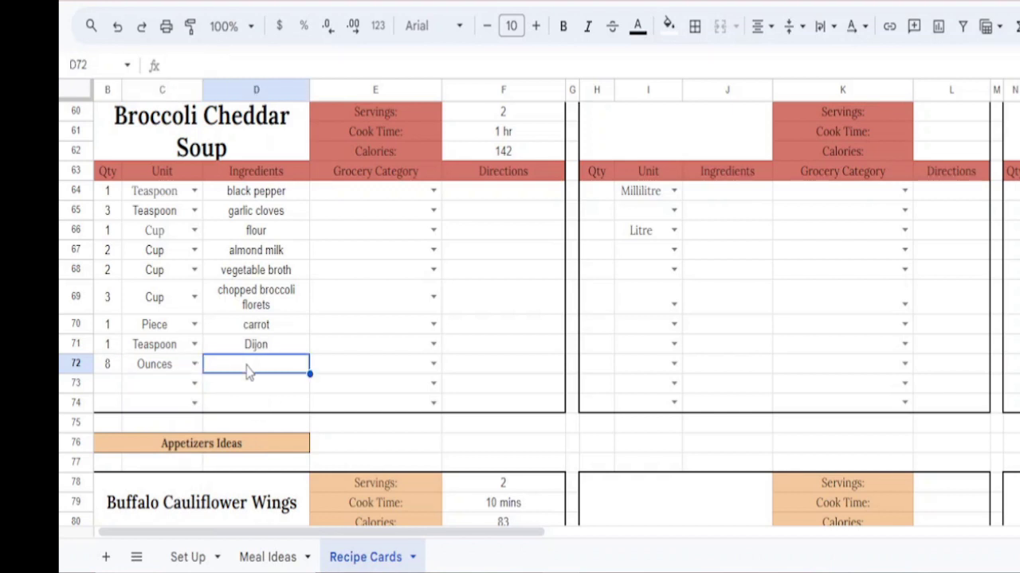
{"action": "type", "text": "shre"}
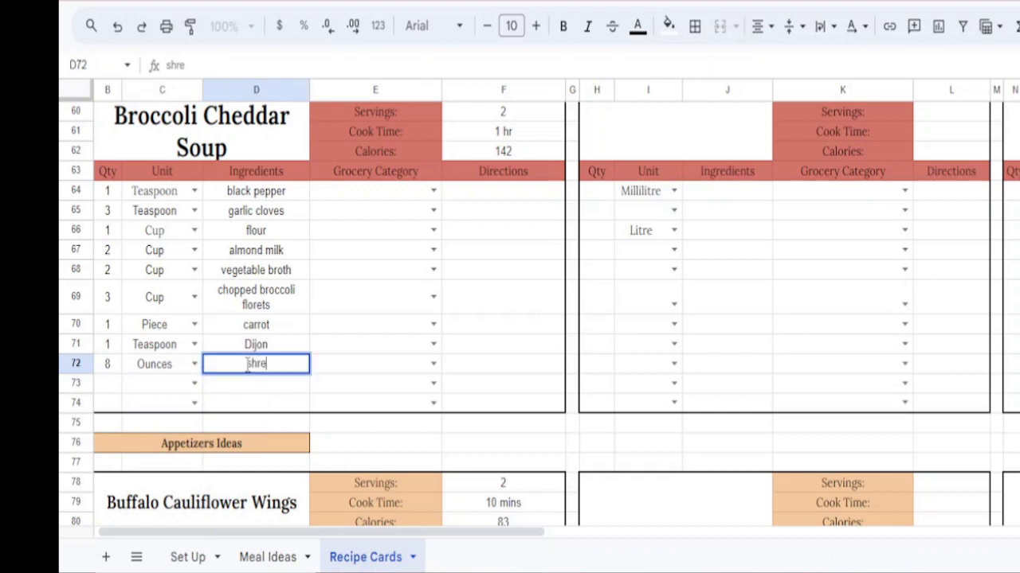
{"action": "type", "text": "dded cheddar cheese"}
{"action": "key", "text": "Return"}
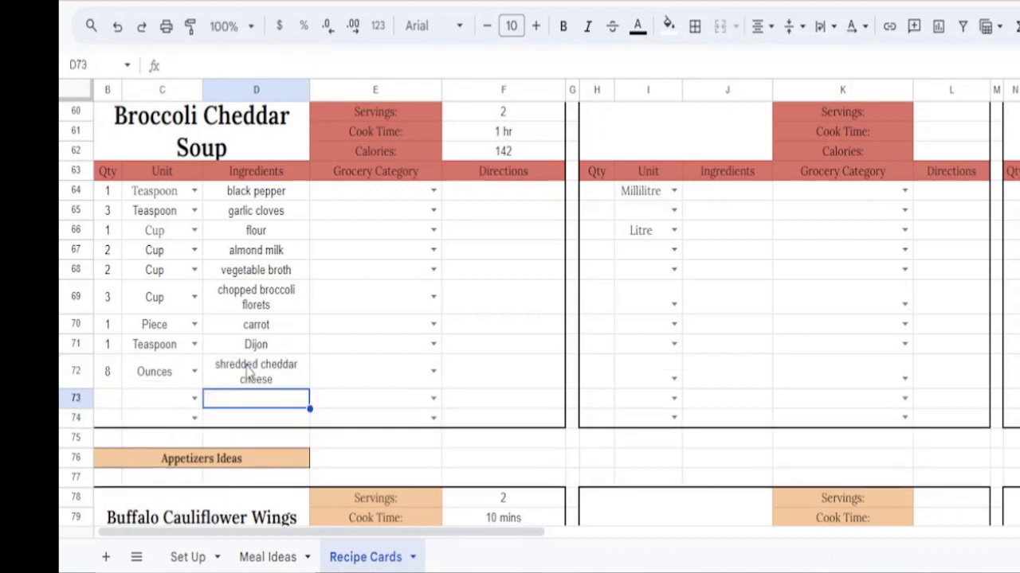
- Categorize pepper as Baking & Spices, garlic and broth as Fruits & Vegetables, flour as Bread, Cereal & Grains, almond milk as Dairy & Eggs
{"action": "left_click", "coordinate": [434, 191]}
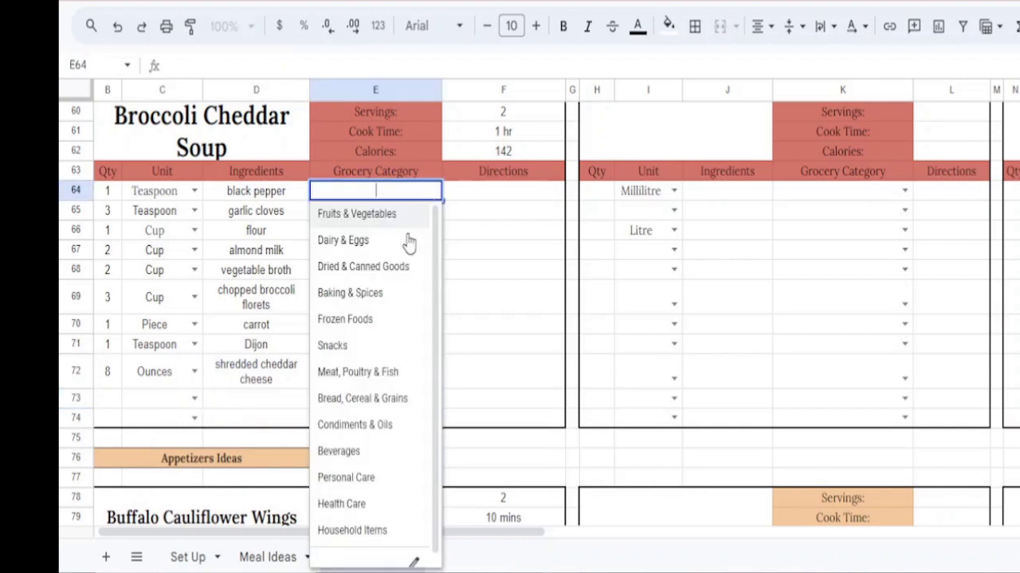
{"action": "left_click", "coordinate": [366, 292]}
{"action": "left_click", "coordinate": [433, 211]}
{"action": "left_click", "coordinate": [367, 234]}
{"action": "left_click", "coordinate": [433, 230]}
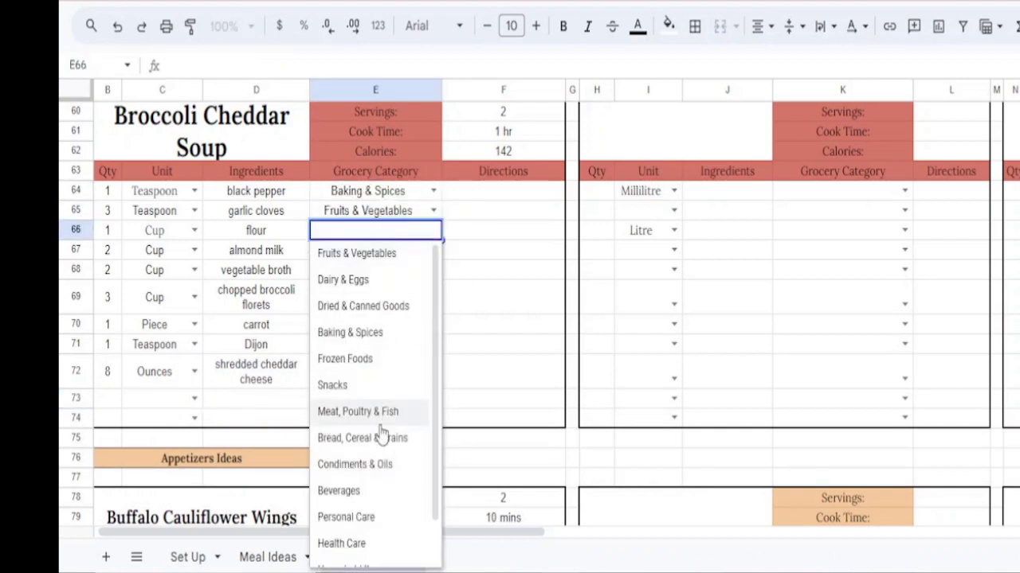
{"action": "left_click", "coordinate": [430, 434]}
{"action": "left_click", "coordinate": [434, 250]}
{"action": "left_click", "coordinate": [371, 302]}
{"action": "left_click", "coordinate": [433, 270]}
{"action": "left_click", "coordinate": [374, 293]}
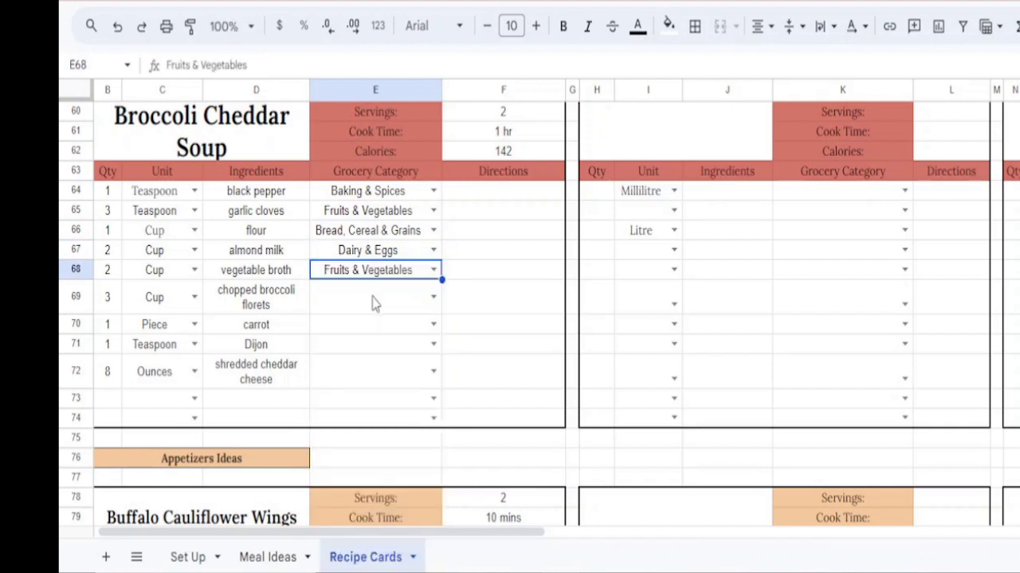
- File broccoli and carrot under Fruits & Vegetables, Dijon under Snacks, cheddar under Frozen Foods
{"action": "left_click", "coordinate": [374, 297]}
{"action": "left_click", "coordinate": [374, 327]}
{"action": "left_click", "coordinate": [433, 324]}
{"action": "left_click", "coordinate": [375, 352]}
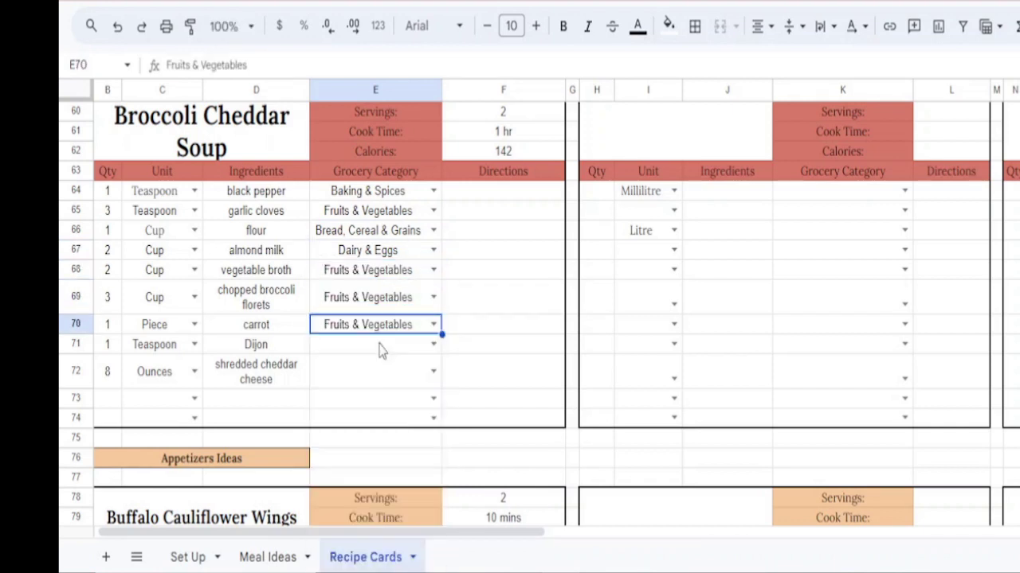
{"action": "left_click", "coordinate": [433, 344]}
{"action": "left_click", "coordinate": [379, 497]}
{"action": "left_click", "coordinate": [434, 371]}
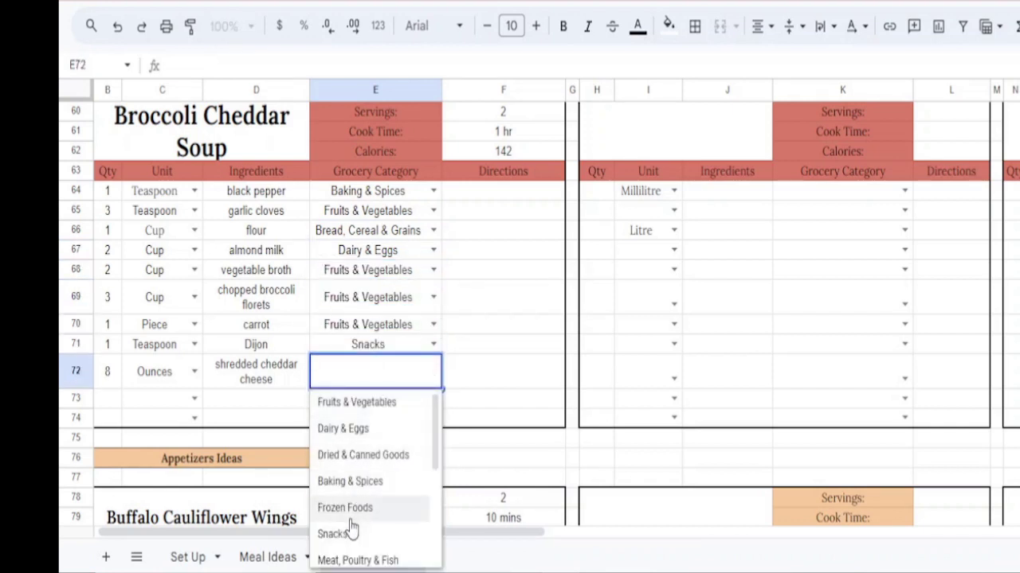
{"action": "left_click", "coordinate": [346, 500]}
- Merge Directions cells F64:F74 and enter the note 'Optional - Homemade Coutons'
{"action": "left_click_drag", "start_coordinate": [503, 191], "coordinate": [504, 410]}
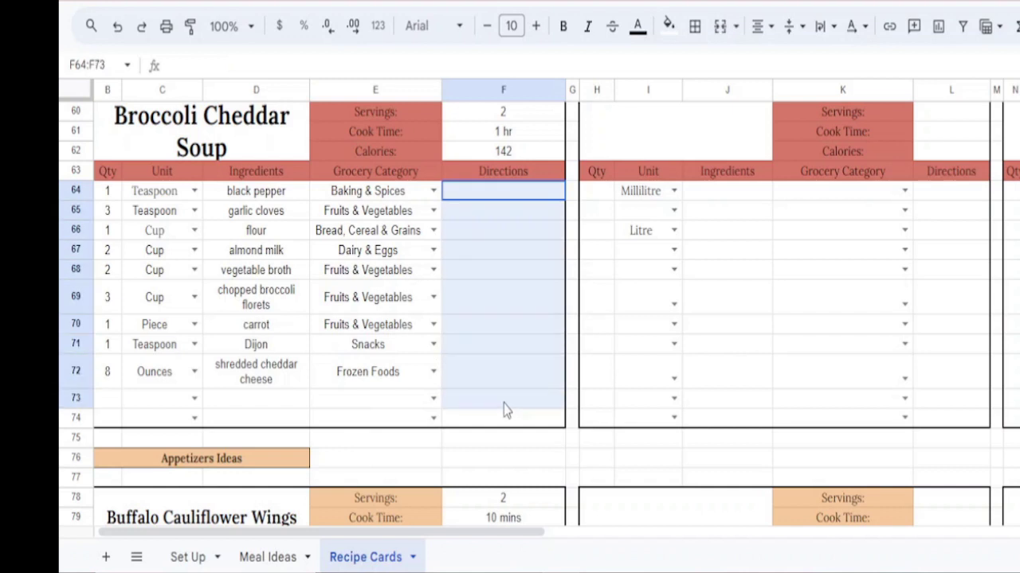
{"action": "left_click", "coordinate": [720, 26]}
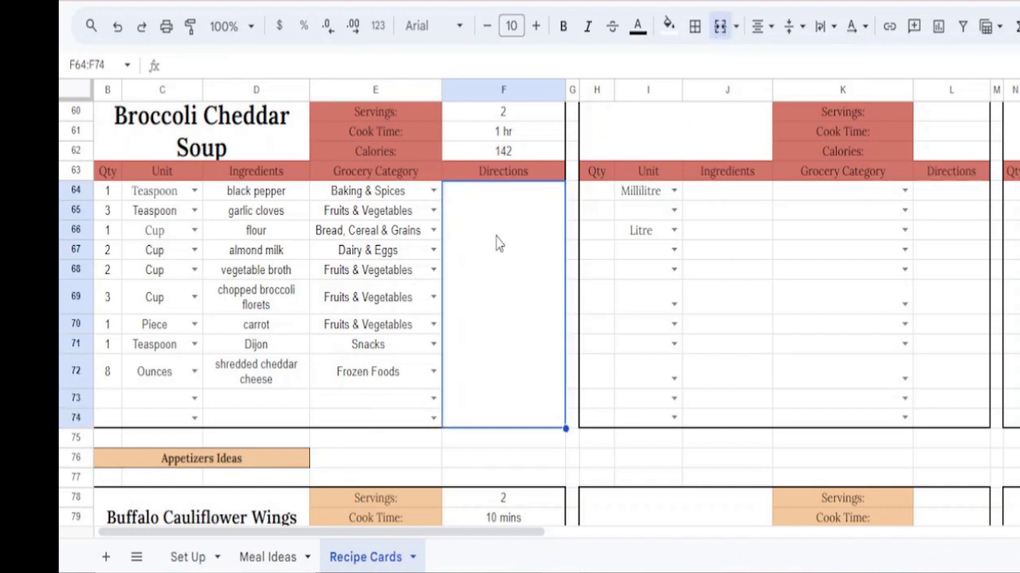
{"action": "type", "text": "Optional - H"}
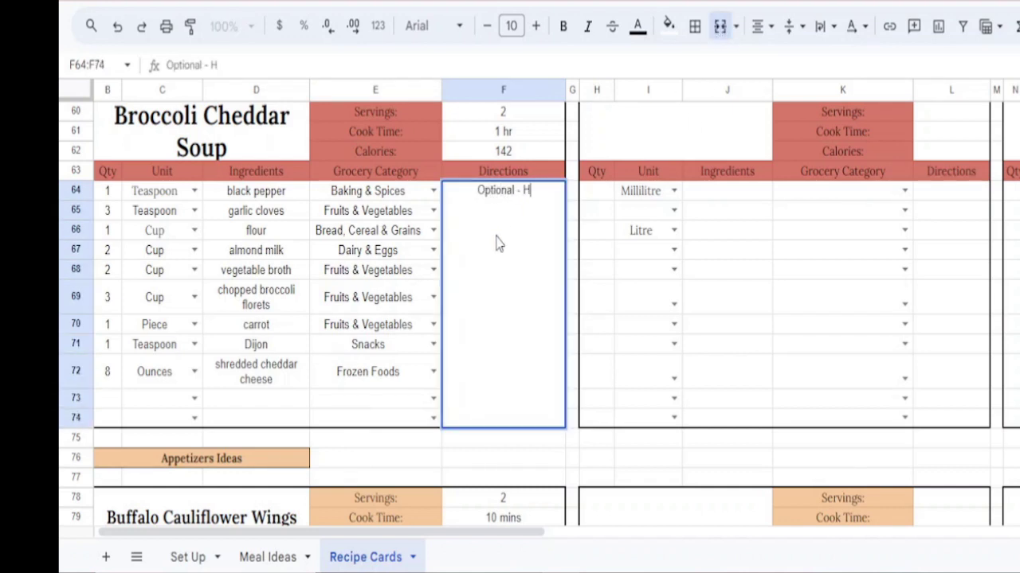
{"action": "type", "text": "omemade Co"}
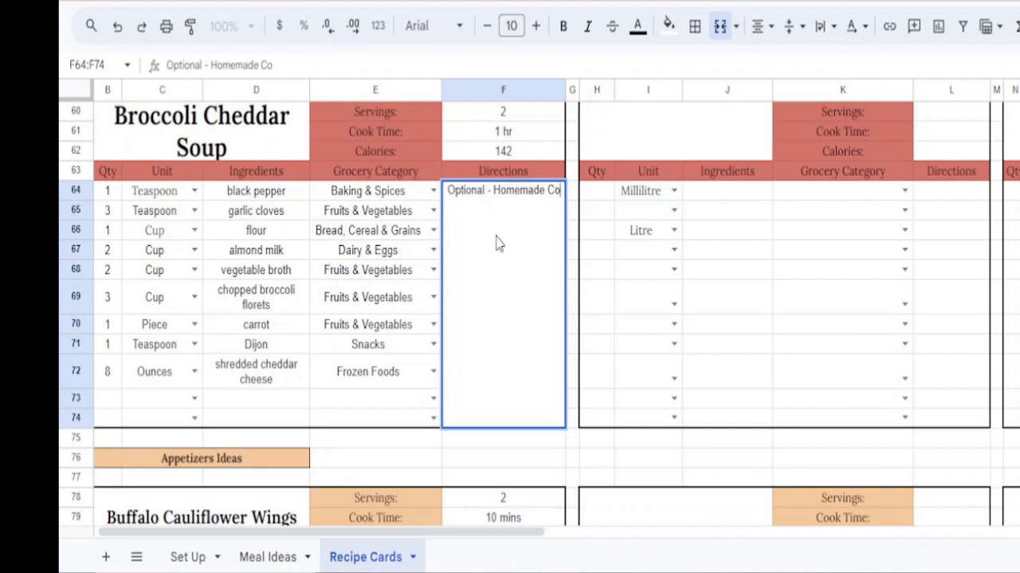
{"action": "type", "text": "utons"}
{"action": "key", "text": "Return"}
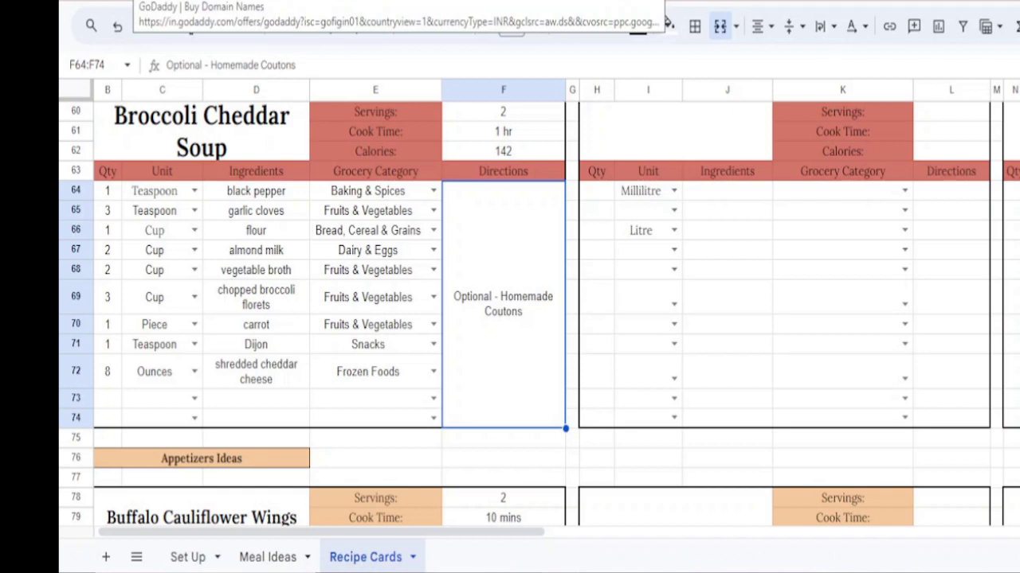
{"action": "double_click", "coordinate": [494, 316]}
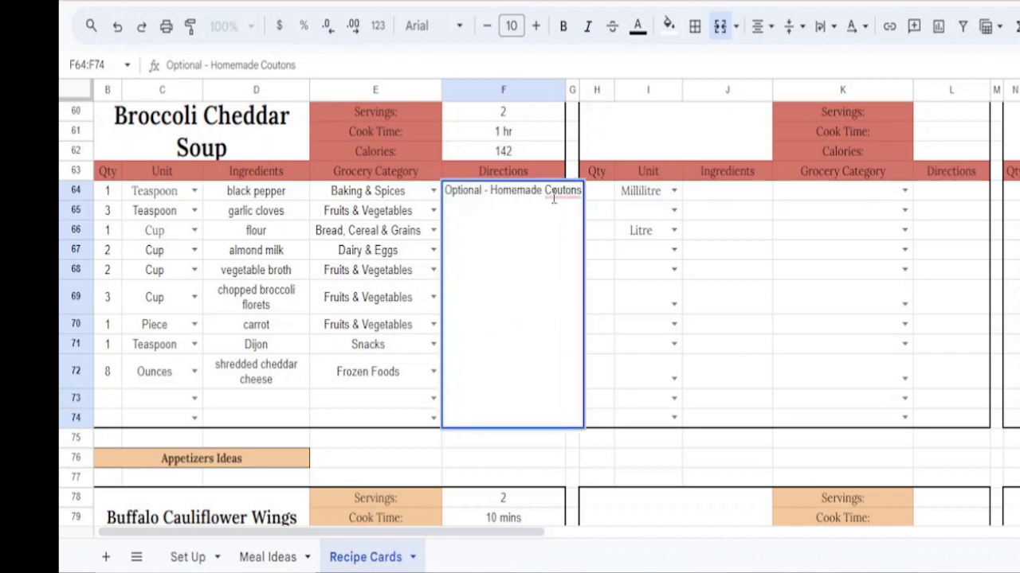
{"action": "type", "text": "r"}
{"action": "left_click", "coordinate": [402, 306]}
{"action": "left_click", "coordinate": [309, 550]}
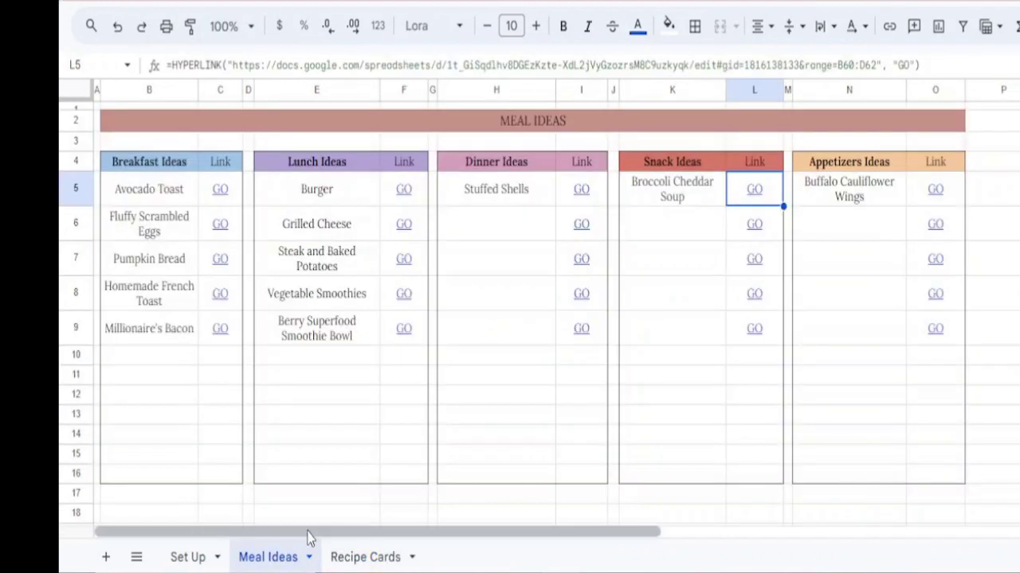
{"action": "left_click", "coordinate": [812, 227]}
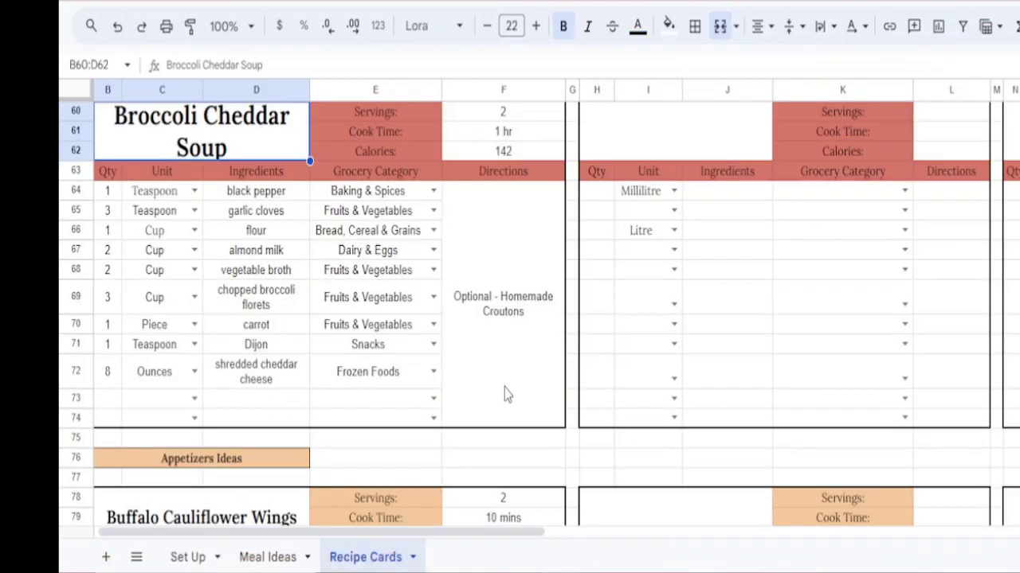
{"action": "left_click", "coordinate": [285, 559]}
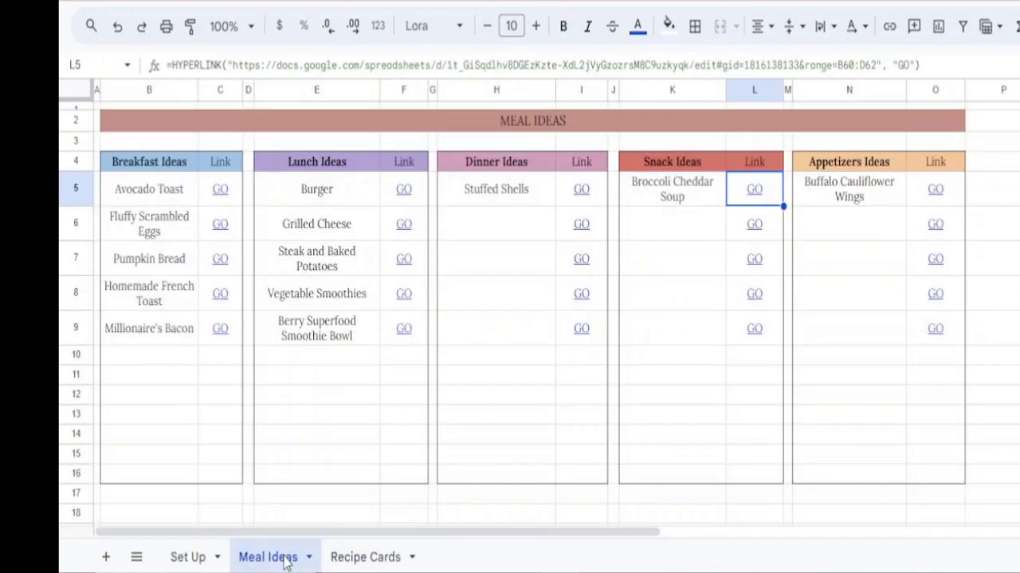
{"action": "left_click", "coordinate": [748, 229]}
{"action": "left_click", "coordinate": [751, 262]}
{"action": "left_click_drag", "start_coordinate": [948, 296], "coordinate": [937, 408]}
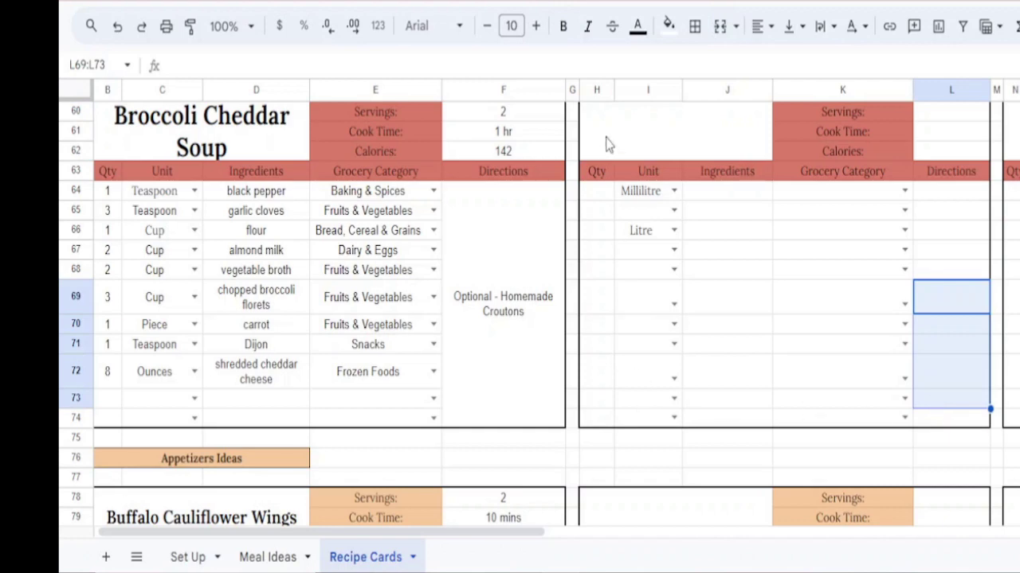
{"action": "left_click", "coordinate": [280, 557]}
{"action": "left_click", "coordinate": [354, 557]}
{"action": "scroll", "coordinate": [526, 319], "scroll_direction": "up", "scroll_amount": 4}
{"action": "scroll", "coordinate": [526, 318], "scroll_direction": "up", "scroll_amount": 2}
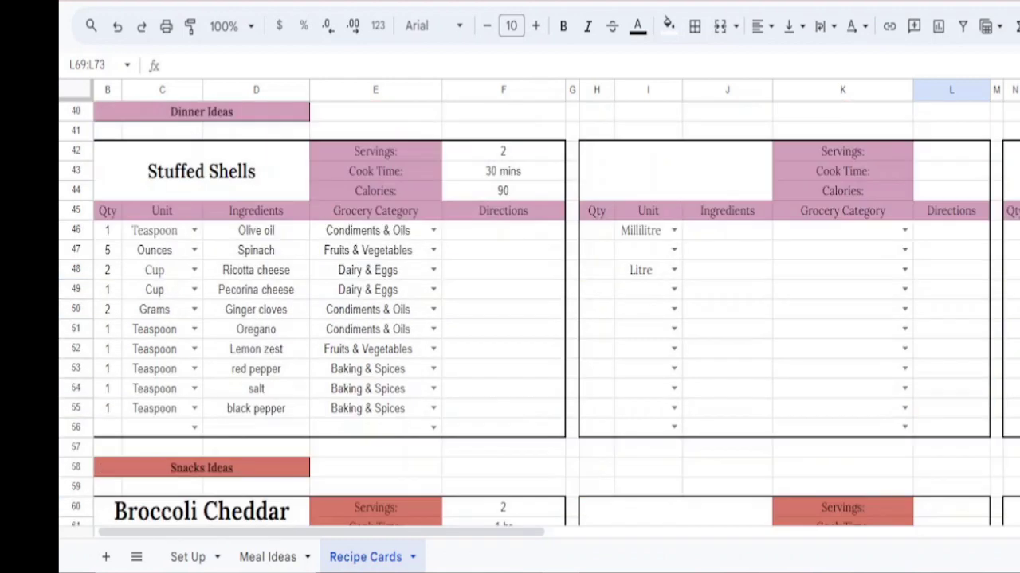